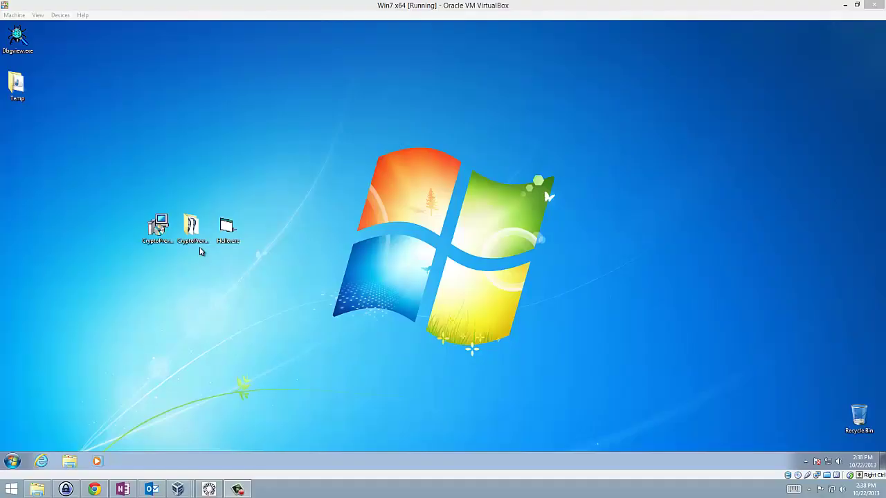
Run CryptoPrevent.exe from the CryptoPrevent desktop folder, allow it to make changes, and reposition its window
{"action": "left_click", "coordinate": [199, 242]}
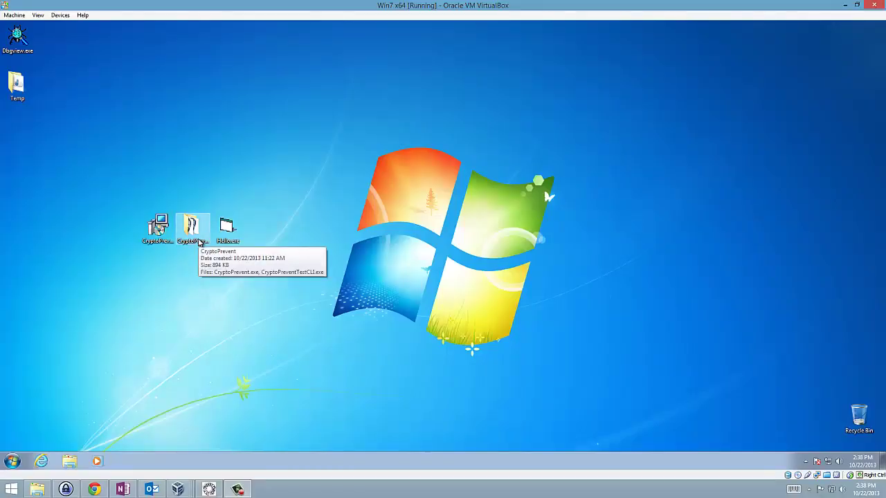
{"action": "double_click", "coordinate": [198, 243]}
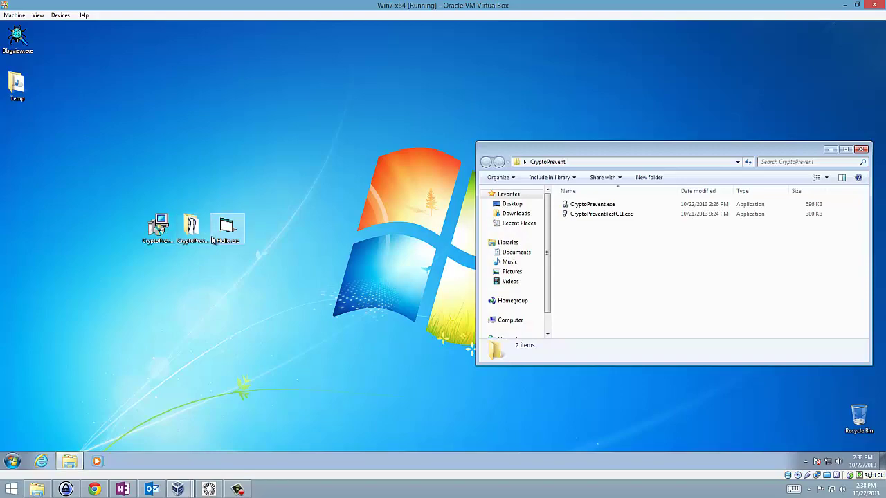
{"action": "double_click", "coordinate": [593, 206]}
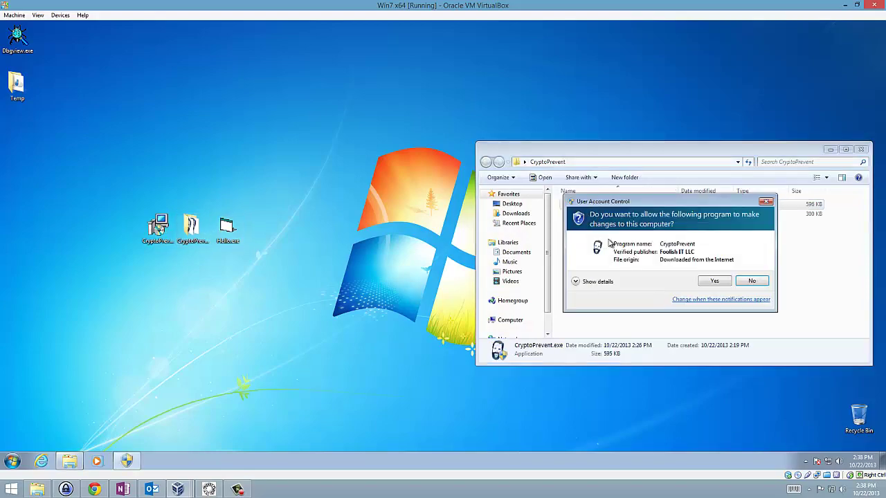
{"action": "left_click", "coordinate": [727, 284]}
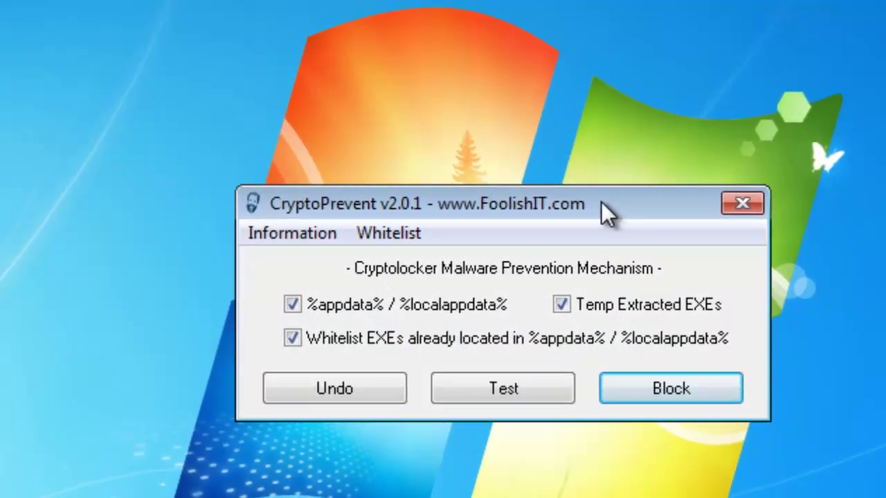
{"action": "left_click_drag", "start_coordinate": [601, 201], "coordinate": [555, 152]}
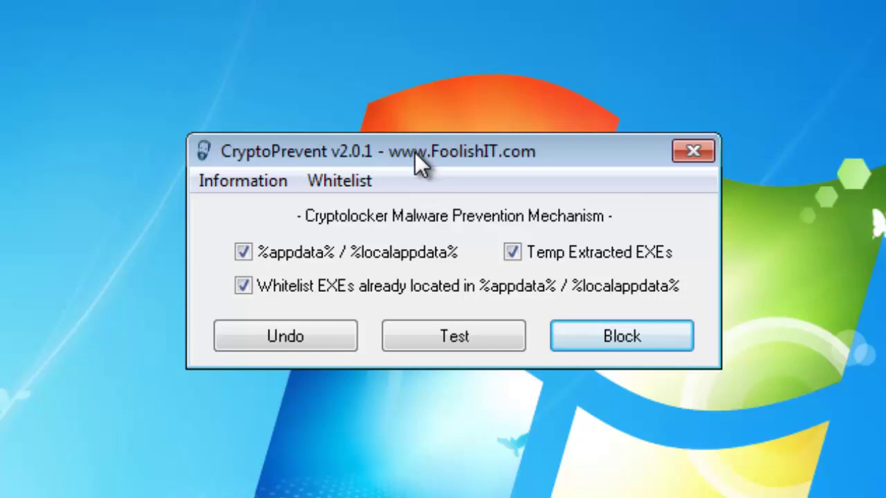
{"action": "left_click_drag", "start_coordinate": [412, 155], "coordinate": [386, 173]}
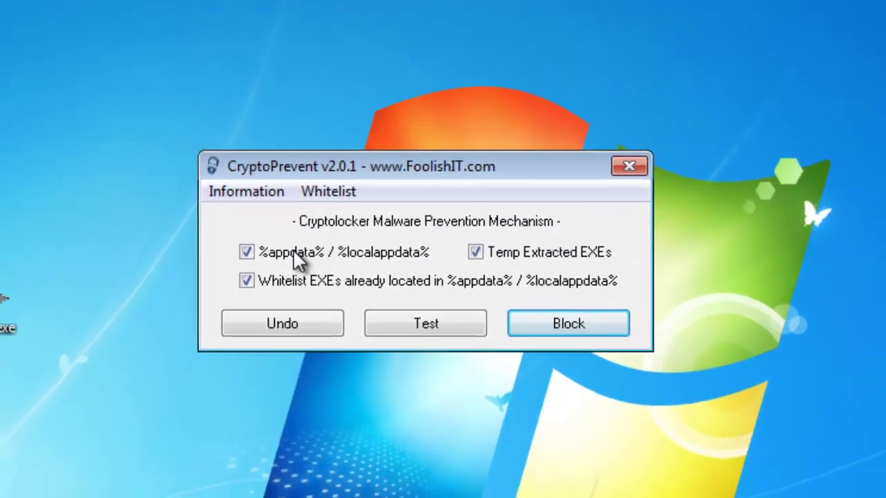
Test the current prevention status, and apply the block with the %appdata% / %localappdata%, Temp Extracted EXEs and existing-EXE whitelist options enabled
{"action": "mouse_move", "coordinate": [288, 255]}
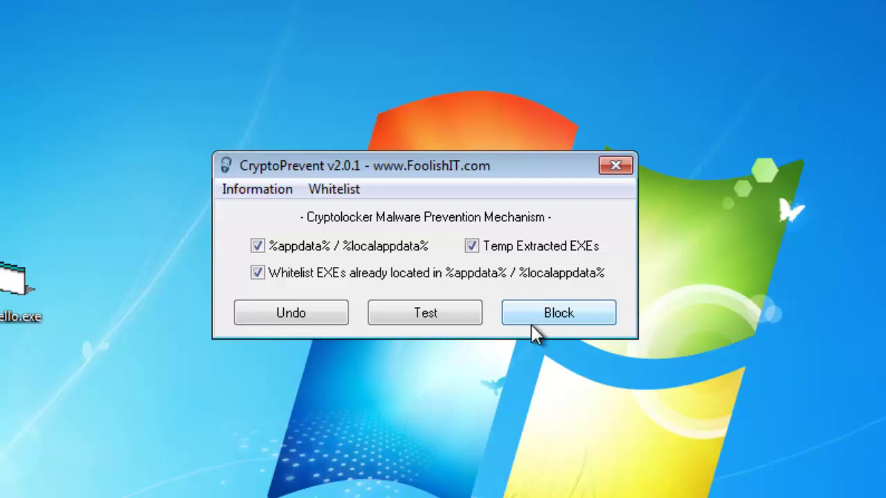
{"action": "left_click", "coordinate": [430, 313]}
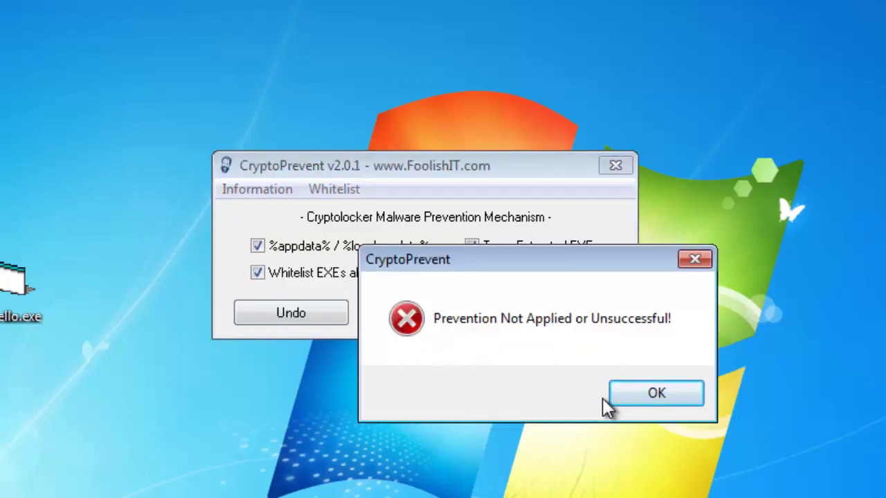
{"action": "left_click", "coordinate": [634, 396]}
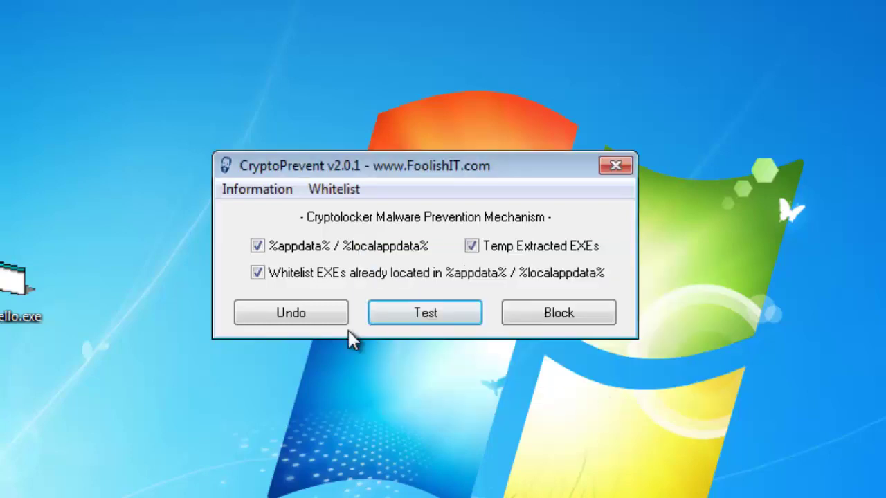
{"action": "left_click", "coordinate": [552, 312]}
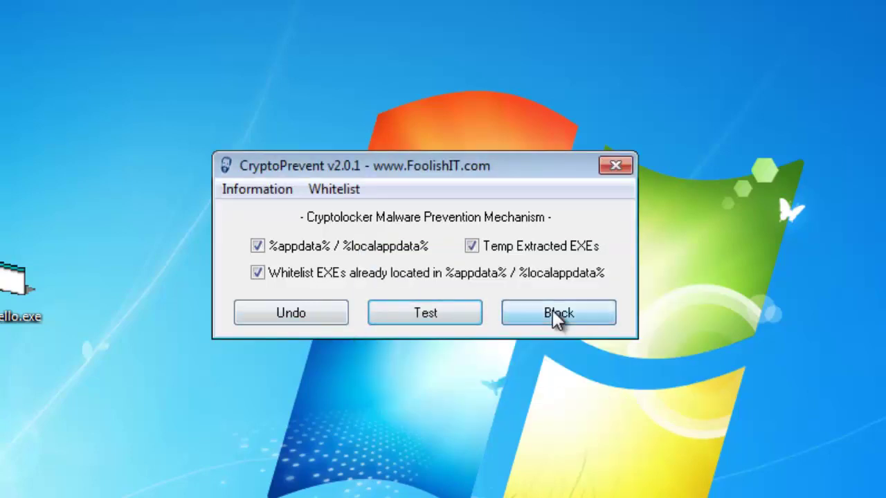
{"action": "left_click", "coordinate": [611, 393]}
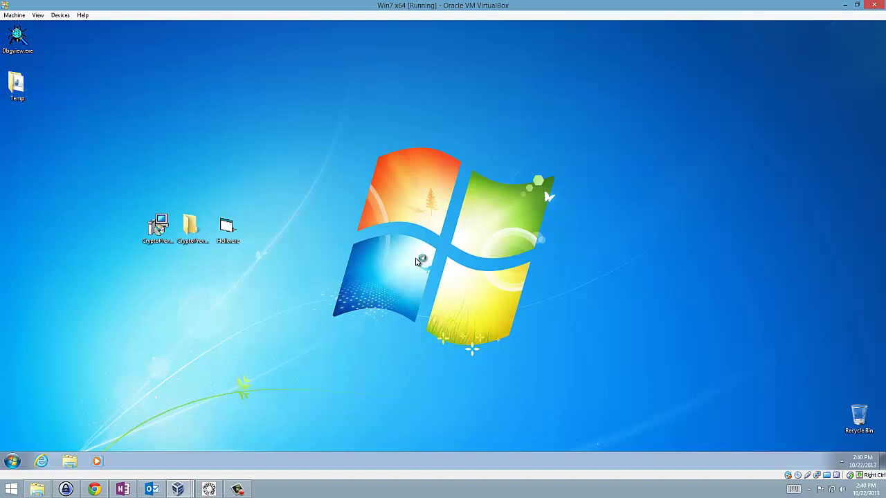
Relaunch CryptoPrevent.exe from its desktop folder with permission to make changes, and test whether the prevention is applied
{"action": "double_click", "coordinate": [200, 239]}
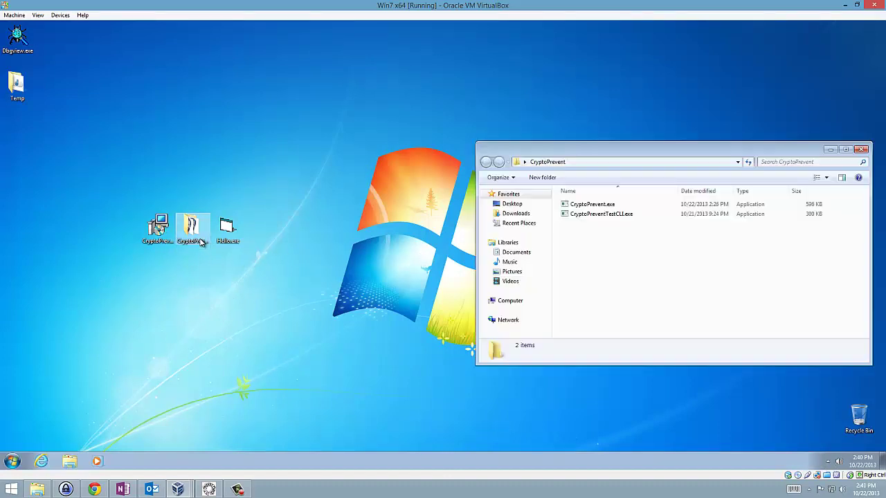
{"action": "left_click", "coordinate": [612, 205]}
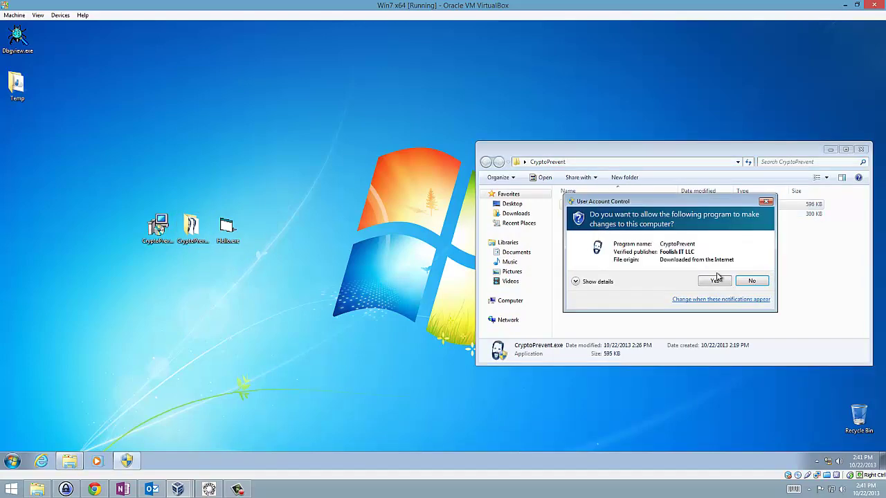
{"action": "left_click", "coordinate": [713, 280]}
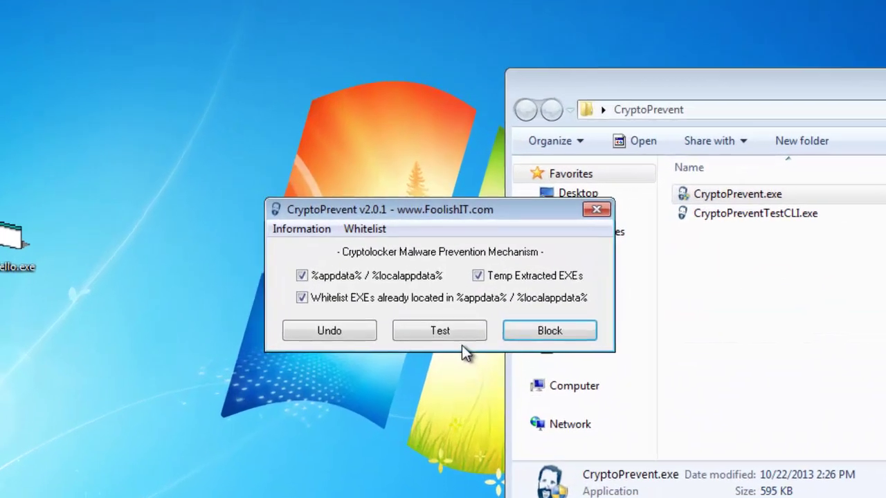
{"action": "left_click", "coordinate": [454, 275]}
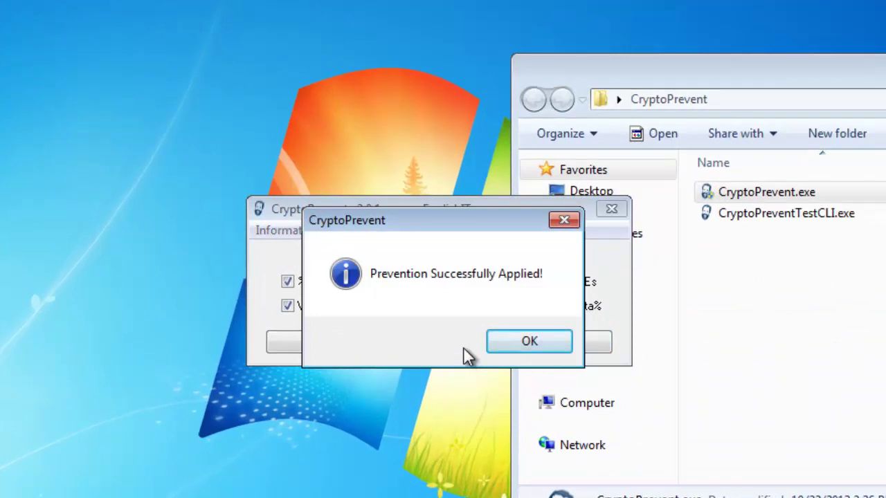
{"action": "left_click", "coordinate": [509, 350]}
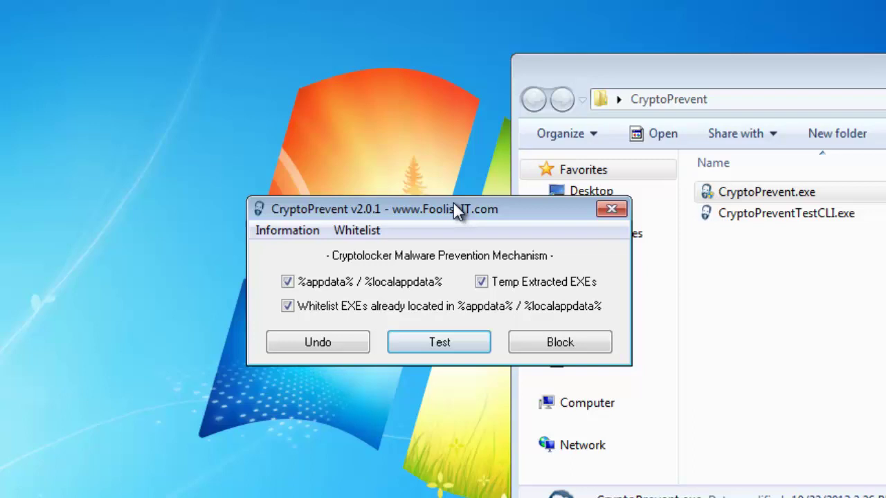
Move the CryptoPrevent window aside, and browse the folder window to %appdata% to locate CryptoPrevent.exe
{"action": "left_click_drag", "start_coordinate": [459, 207], "coordinate": [313, 158]}
{"action": "left_click", "coordinate": [718, 99]}
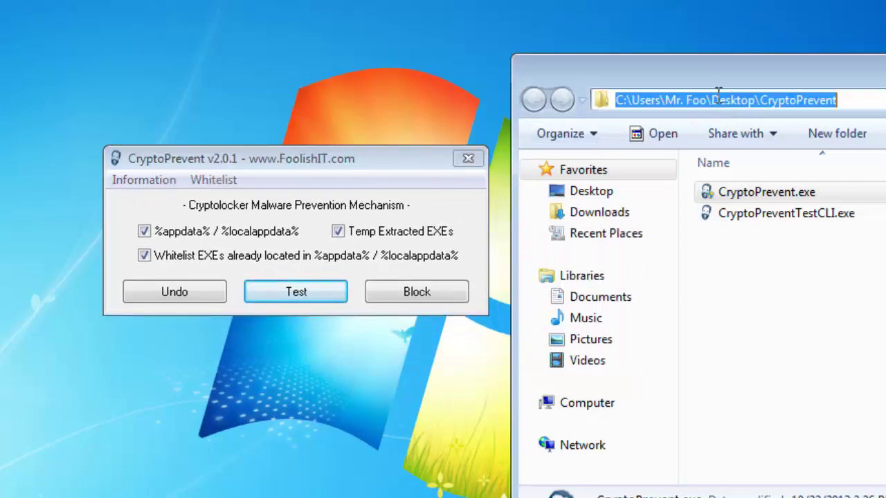
{"action": "type", "text": "%"}
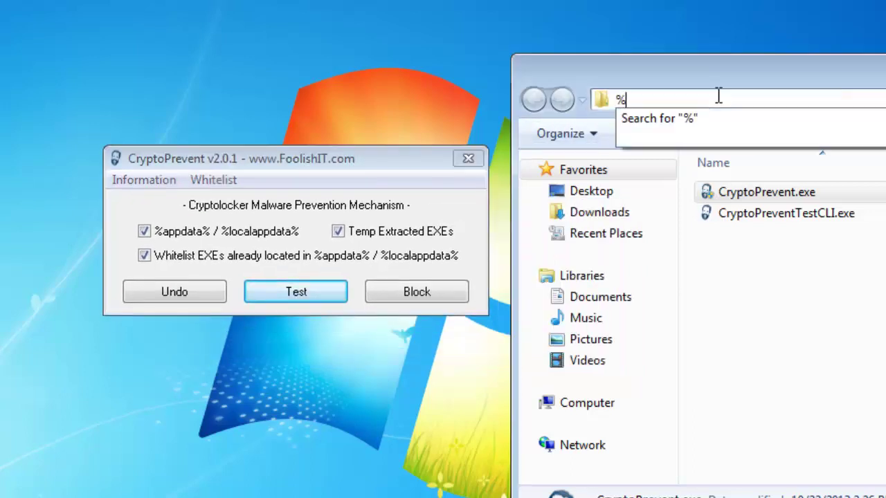
{"action": "key", "text": "BackSpace"}
{"action": "type", "text": "%ap"}
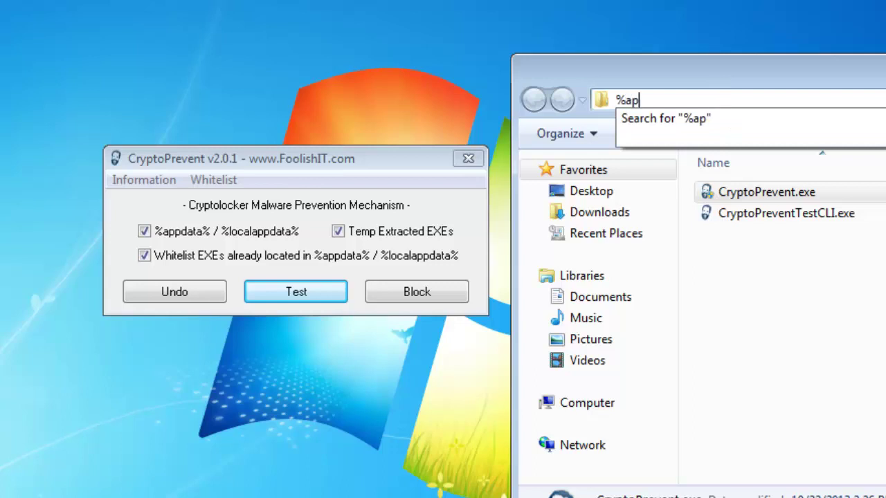
{"action": "type", "text": "pdata%"}
{"action": "key", "text": "Return"}
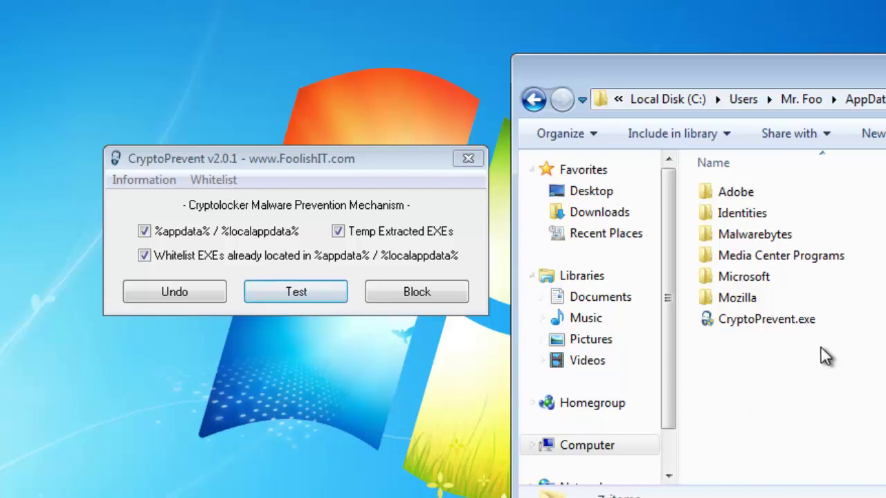
{"action": "left_click", "coordinate": [781, 321]}
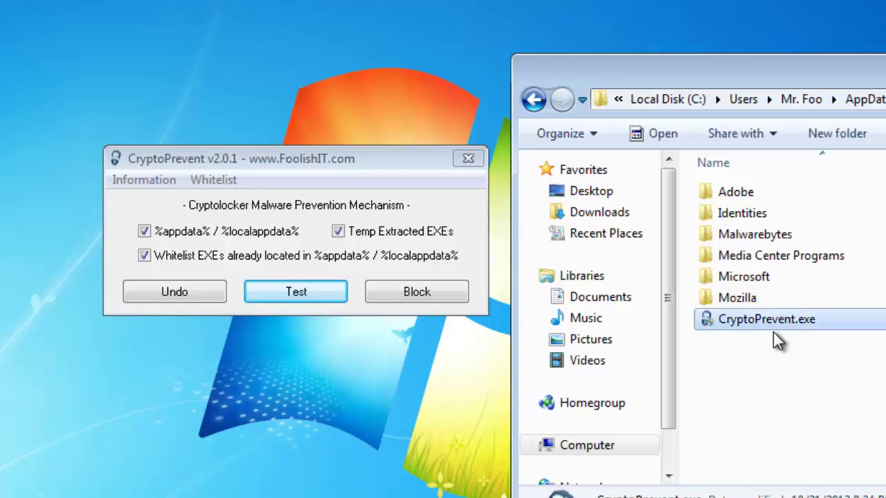
{"action": "left_click", "coordinate": [769, 349]}
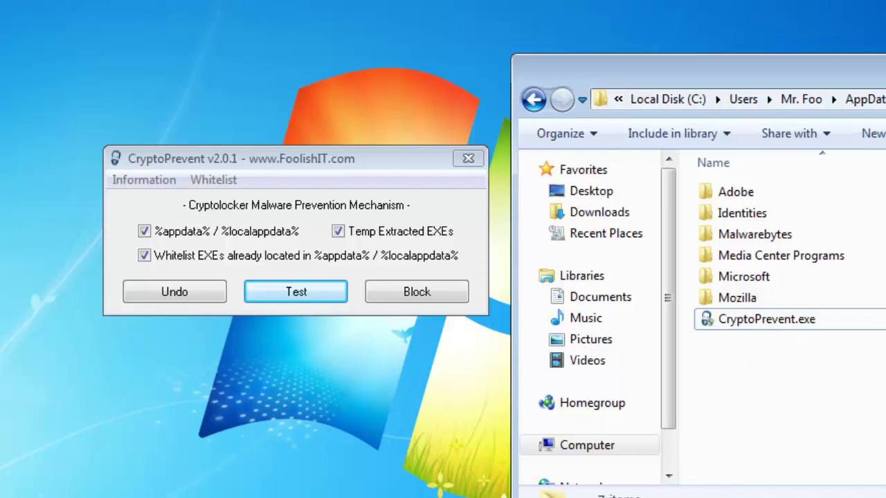
Open the Whitelist Options and examine the whitelisted %appdata% and %localappdata% entries for cryptoprevent.exe
{"action": "left_click", "coordinate": [205, 178]}
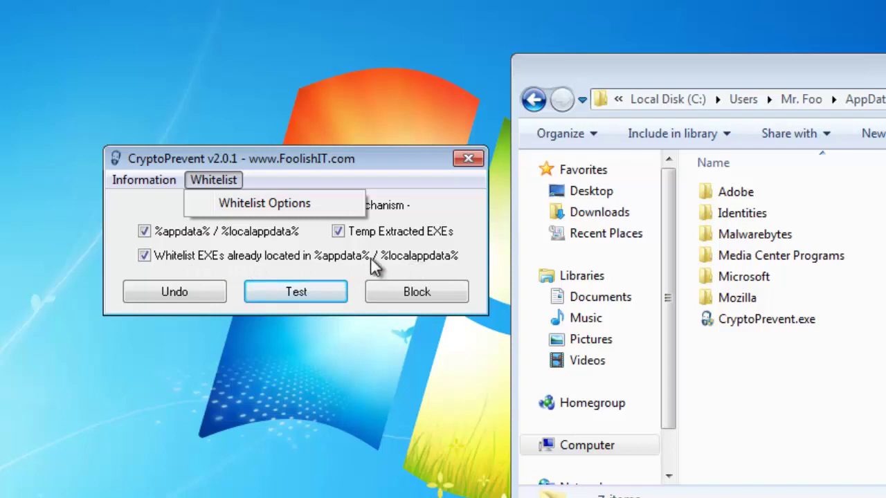
{"action": "left_click", "coordinate": [288, 207]}
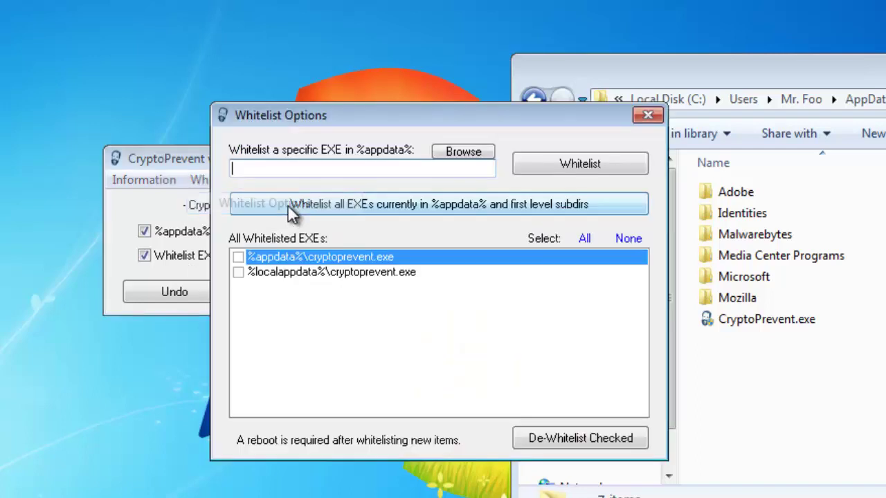
{"action": "left_click", "coordinate": [381, 268]}
{"action": "key", "text": "Up"}
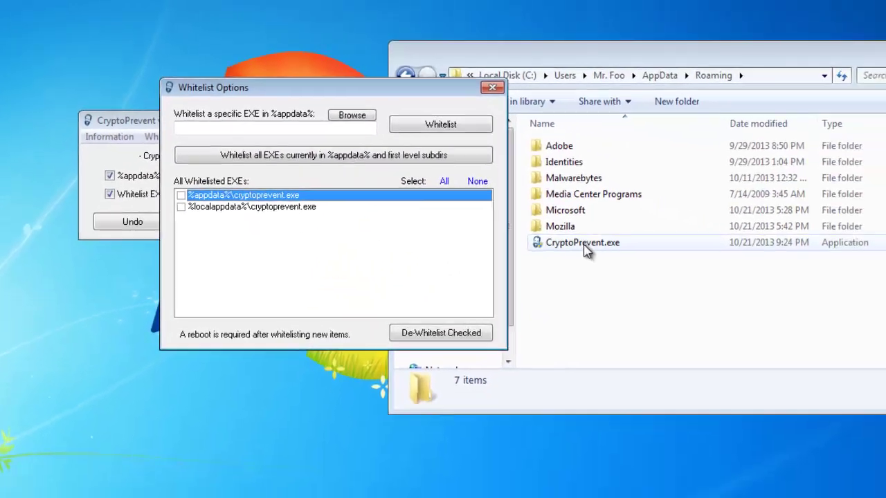
Launch the whitelisted CryptoPrevent.exe from the Roaming folder twice, declining the User Account Control request each time
{"action": "double_click", "coordinate": [701, 294]}
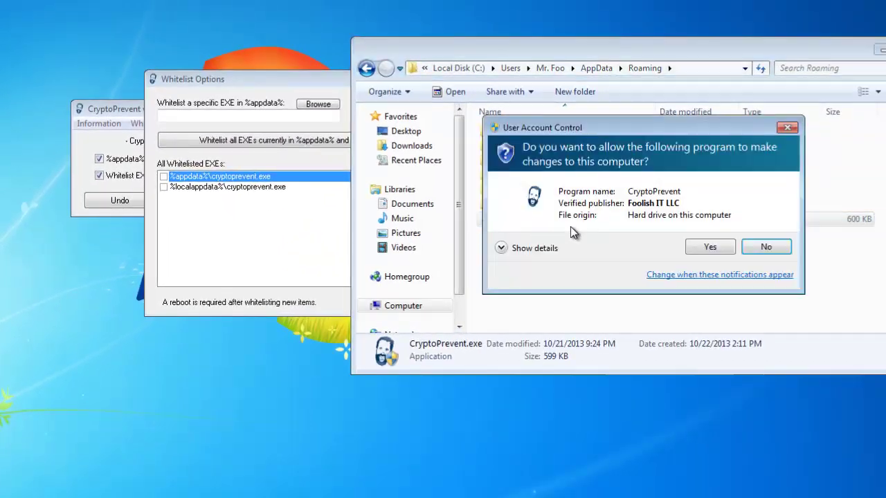
{"action": "left_click", "coordinate": [756, 250]}
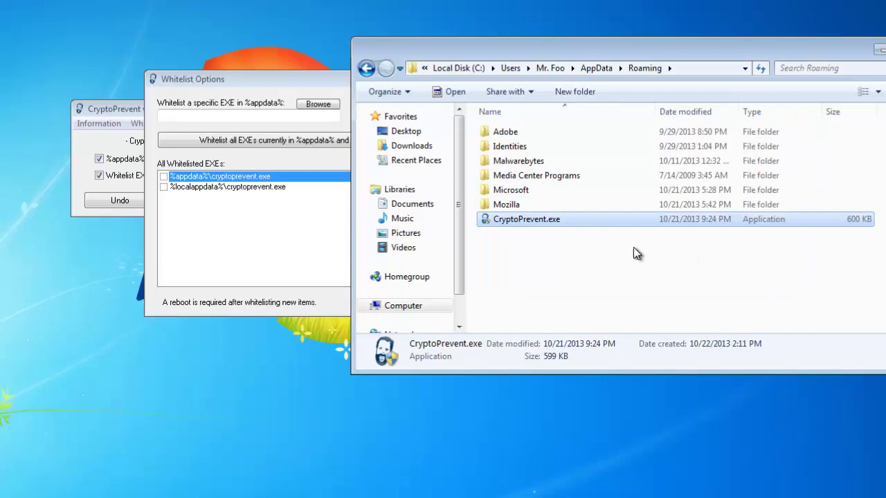
{"action": "double_click", "coordinate": [551, 221]}
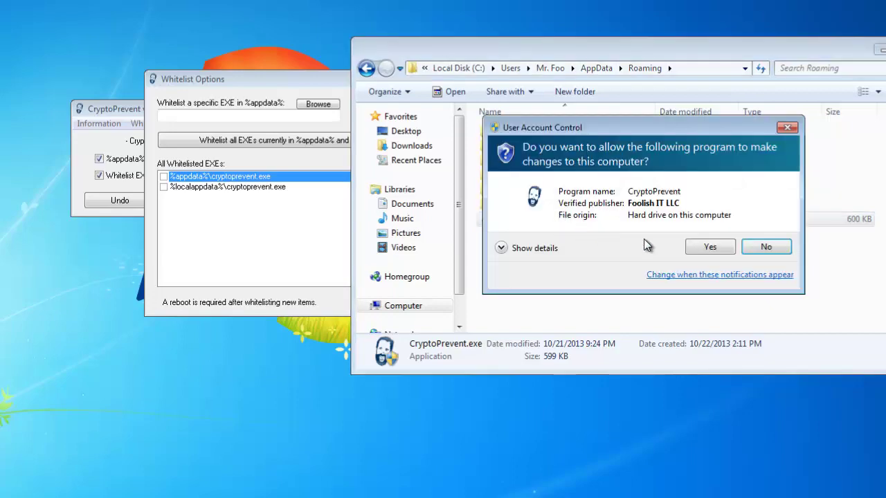
{"action": "left_click", "coordinate": [766, 247]}
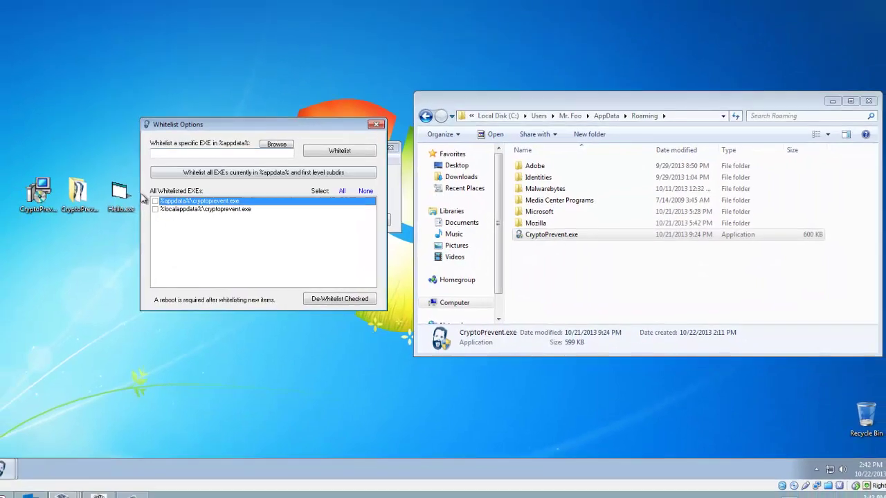
Copy Hello.exe from the desktop into the AppData Roaming folder
{"action": "left_click_drag", "start_coordinate": [119, 195], "coordinate": [563, 274]}
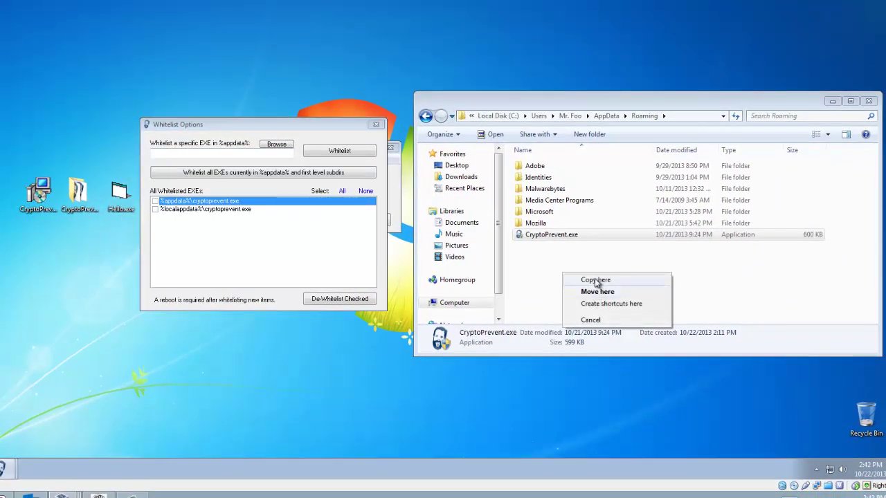
{"action": "left_click", "coordinate": [595, 279]}
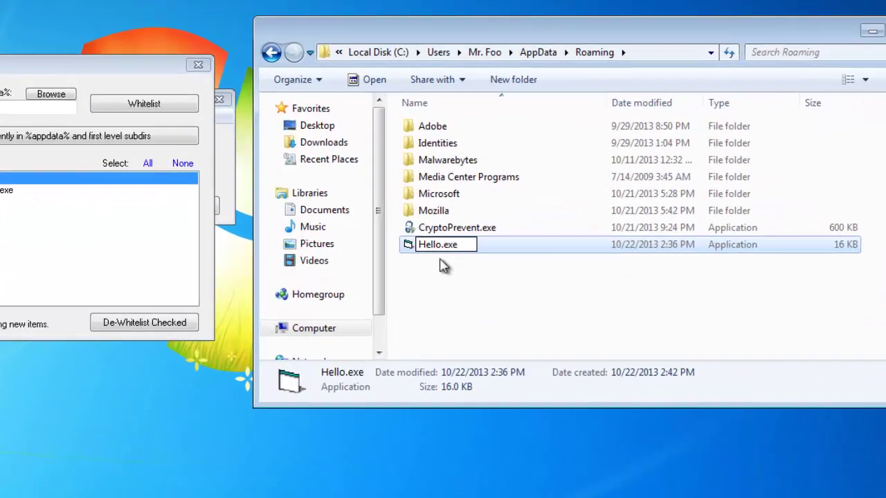
{"action": "left_click", "coordinate": [541, 249], "text": "ctrl"}
Try to run Hello.exe from the Roaming folder twice, dismissing the resulting dialog each time
{"action": "double_click", "coordinate": [444, 246]}
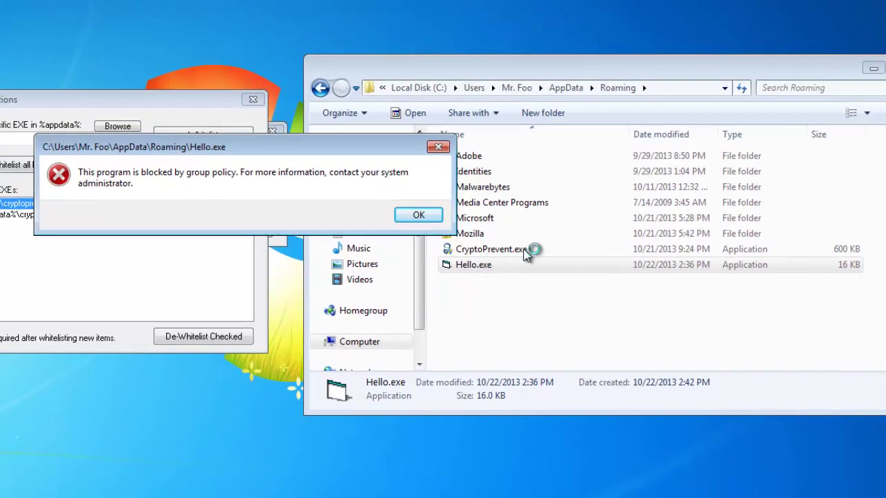
{"action": "left_click", "coordinate": [418, 216]}
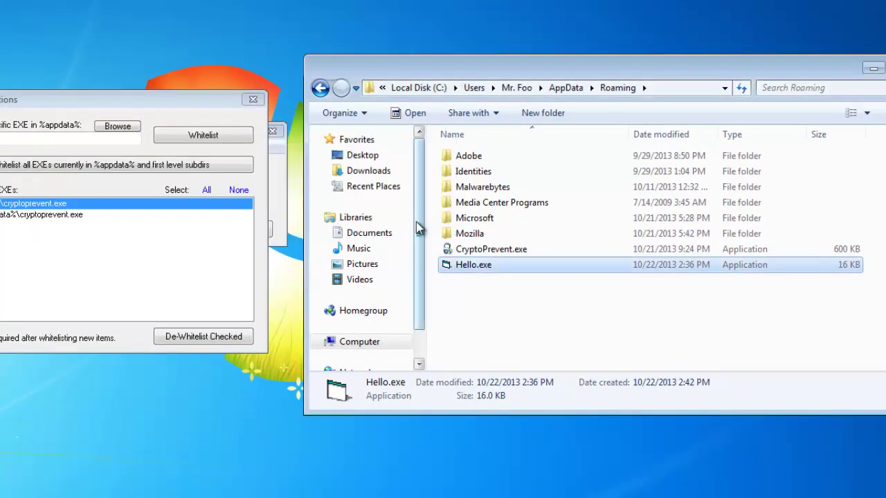
{"action": "double_click", "coordinate": [469, 270]}
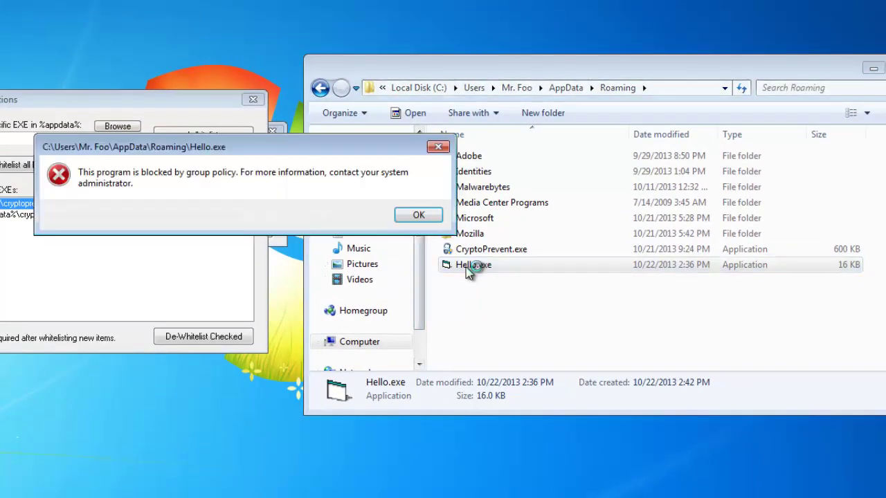
{"action": "left_click", "coordinate": [420, 217]}
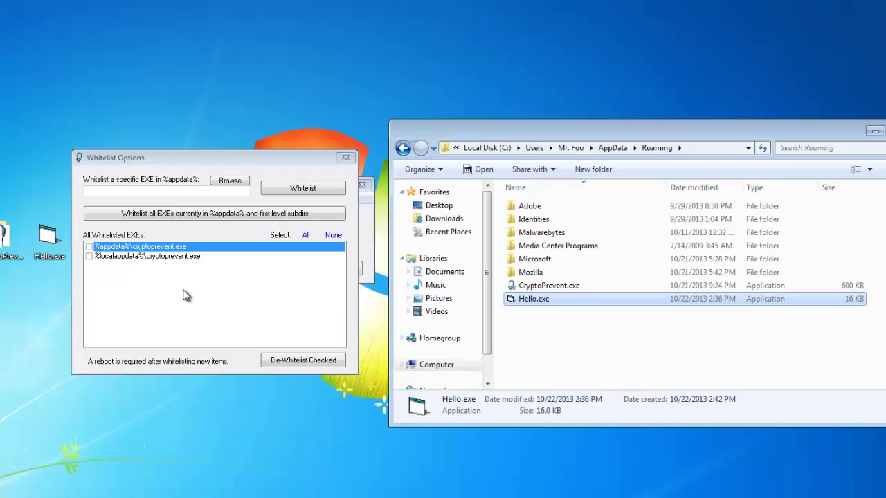
Run Hello.exe from the desktop and dismiss its message
{"action": "double_click", "coordinate": [45, 242]}
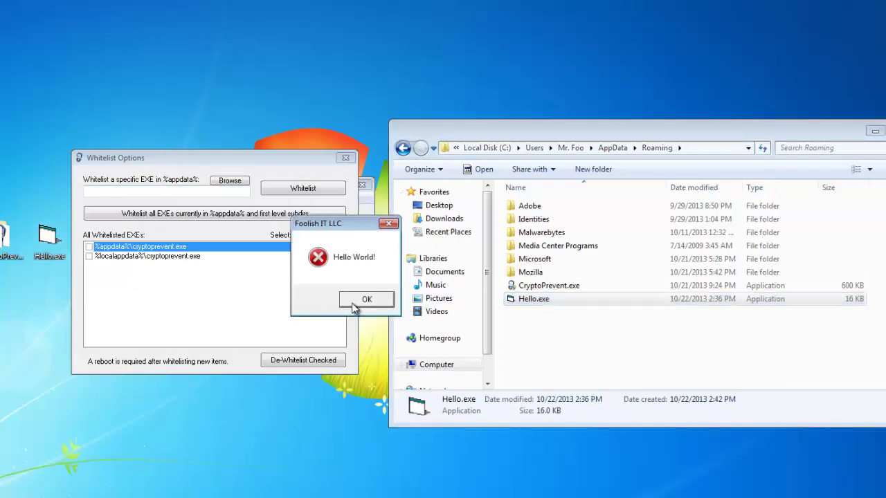
{"action": "left_click", "coordinate": [363, 300]}
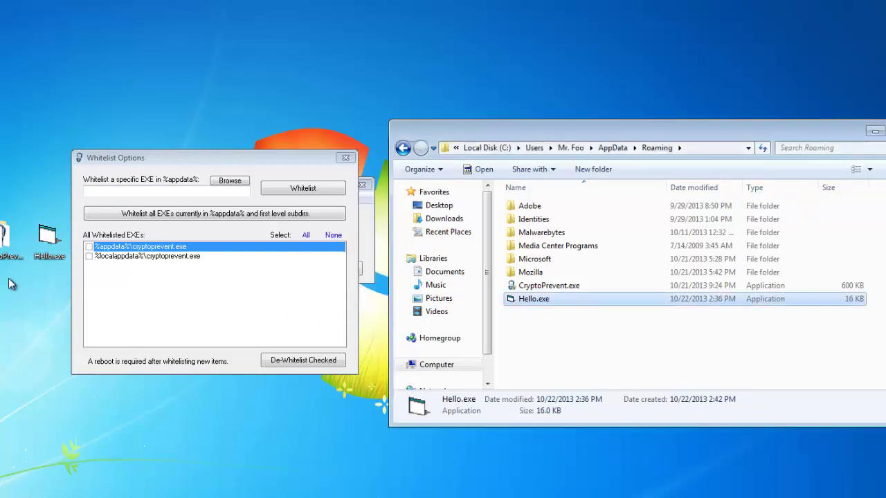
Move Hello.exe from Roaming into its Microsoft subfolder, try to run it there and dismiss the resulting dialog
{"action": "left_click", "coordinate": [537, 298]}
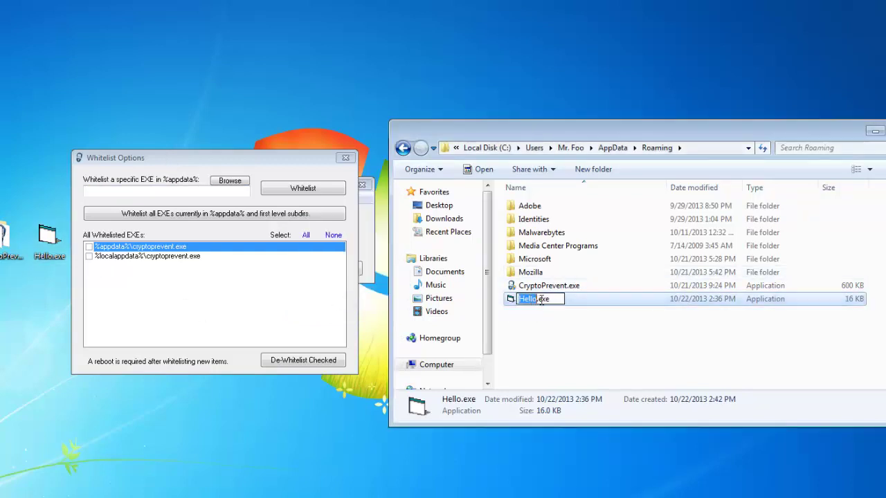
{"action": "left_click_drag", "start_coordinate": [534, 299], "coordinate": [542, 265]}
{"action": "double_click", "coordinate": [537, 260]}
{"action": "double_click", "coordinate": [541, 343]}
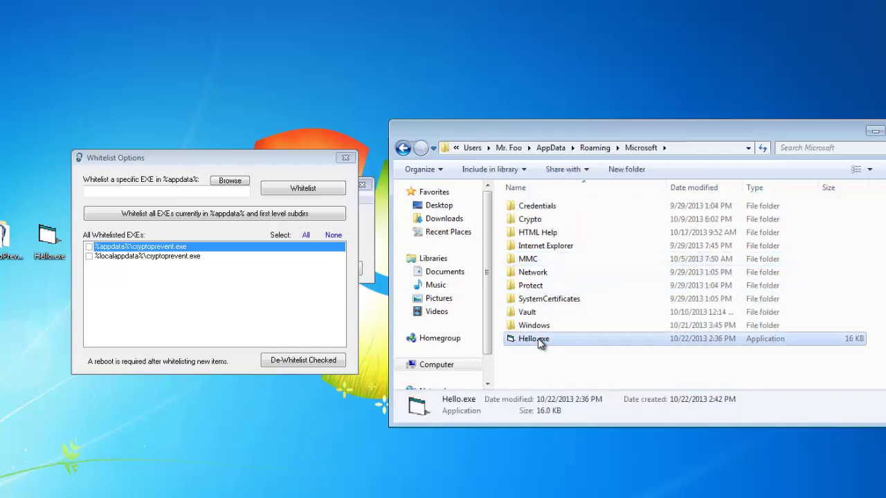
{"action": "left_click", "coordinate": [486, 256]}
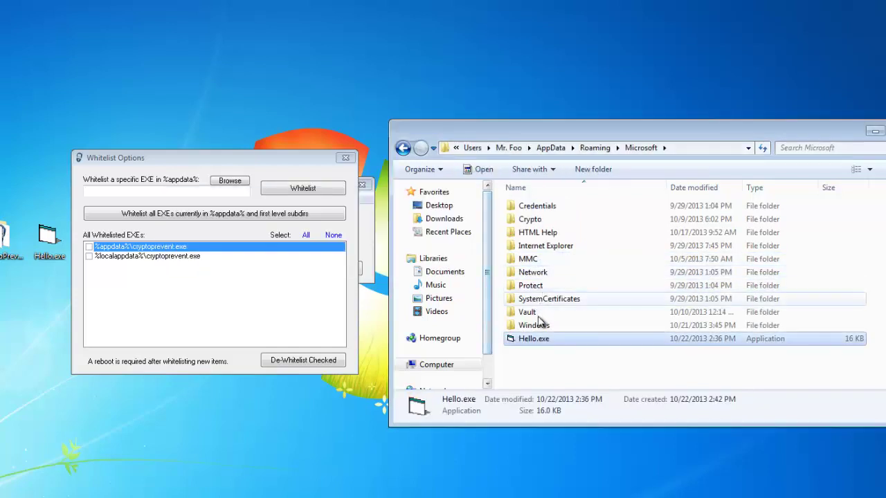
Move Hello.exe one level deeper into the Microsoft\Windows folder, run it there and dismiss its message
{"action": "left_click_drag", "start_coordinate": [539, 339], "coordinate": [541, 327]}
{"action": "double_click", "coordinate": [533, 326]}
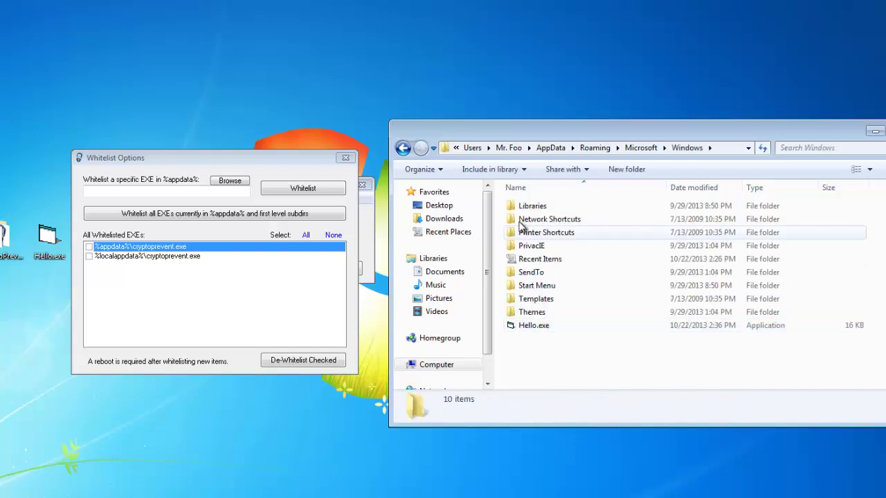
{"action": "left_click", "coordinate": [532, 327]}
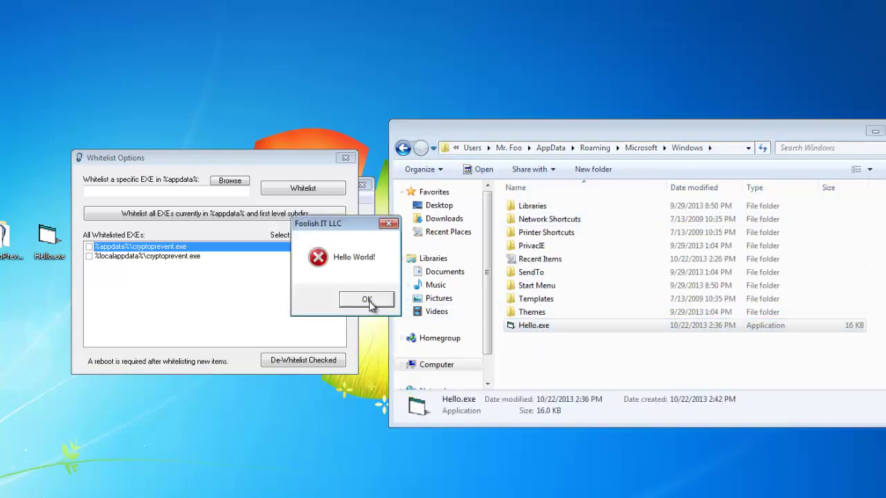
{"action": "left_click", "coordinate": [371, 302]}
Delete Hello.exe from the Roaming\Microsoft\Windows folder, confirming the move to the Recycle Bin
{"action": "right_click", "coordinate": [527, 328]}
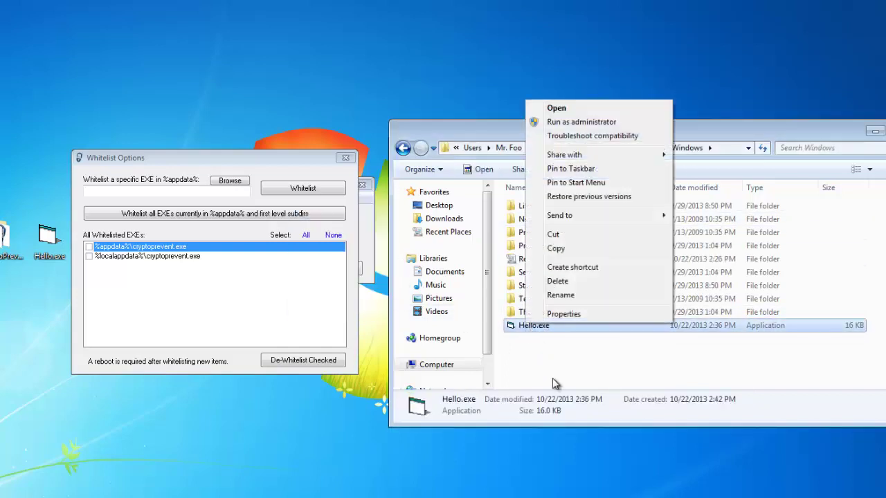
{"action": "left_click", "coordinate": [568, 283]}
{"action": "left_click", "coordinate": [405, 307]}
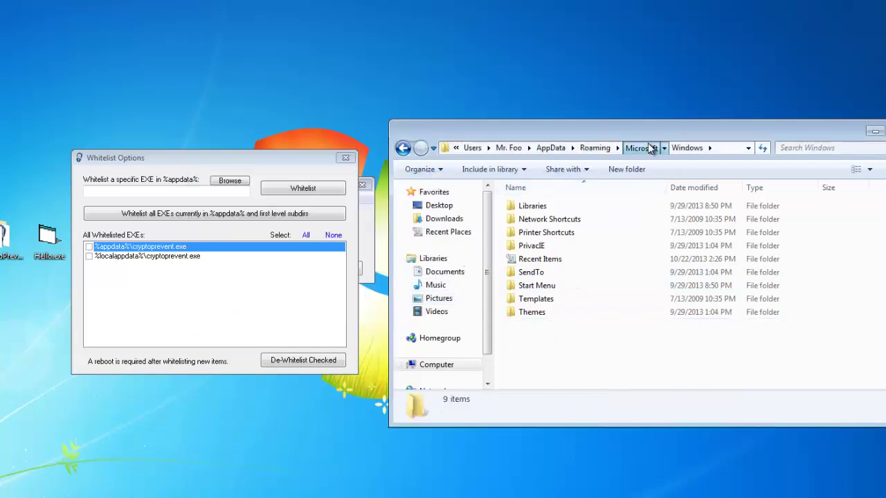
Return to the Roaming folder and delete CryptoPrevent.exe from it
{"action": "left_click", "coordinate": [648, 146]}
{"action": "left_click", "coordinate": [594, 147]}
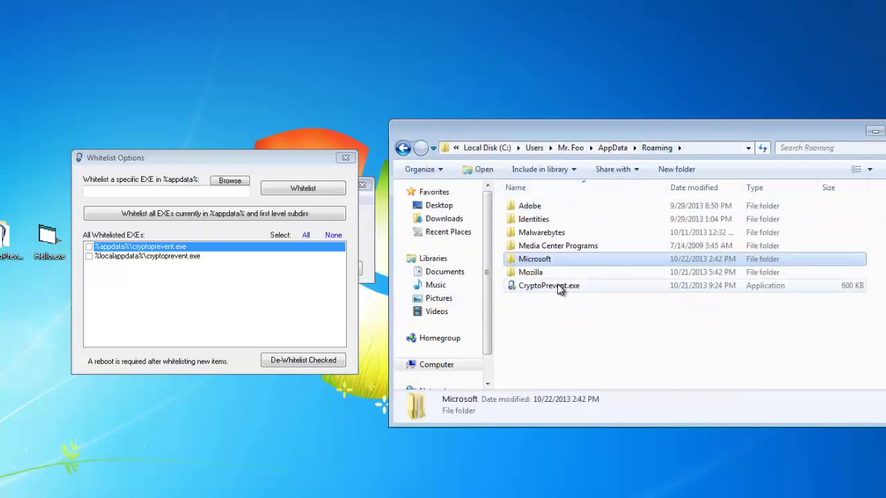
{"action": "right_click", "coordinate": [556, 285]}
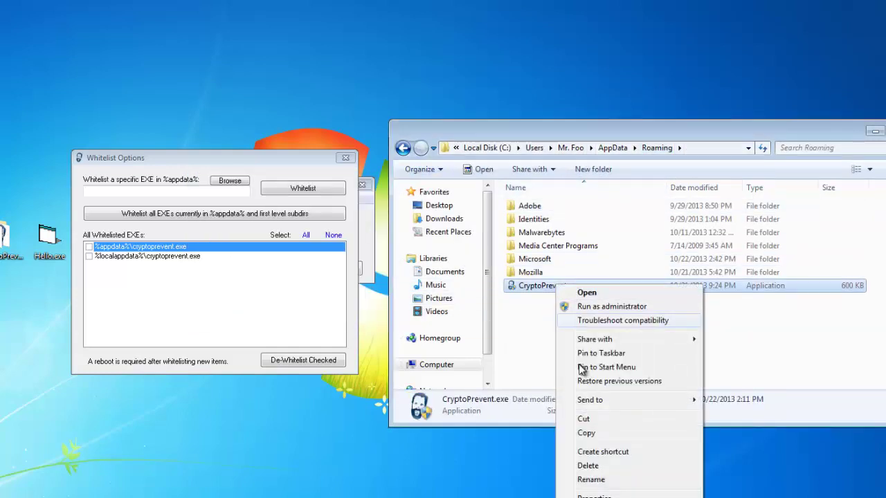
{"action": "left_click", "coordinate": [589, 465]}
{"action": "left_click", "coordinate": [405, 308]}
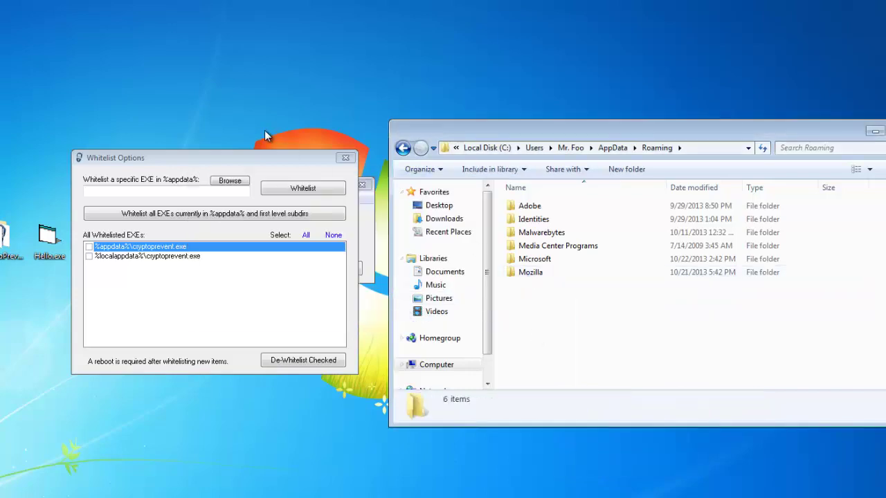
Remove both the %appdata% and %localappdata% cryptoprevent.exe entries from the whitelist
{"action": "left_click", "coordinate": [310, 236]}
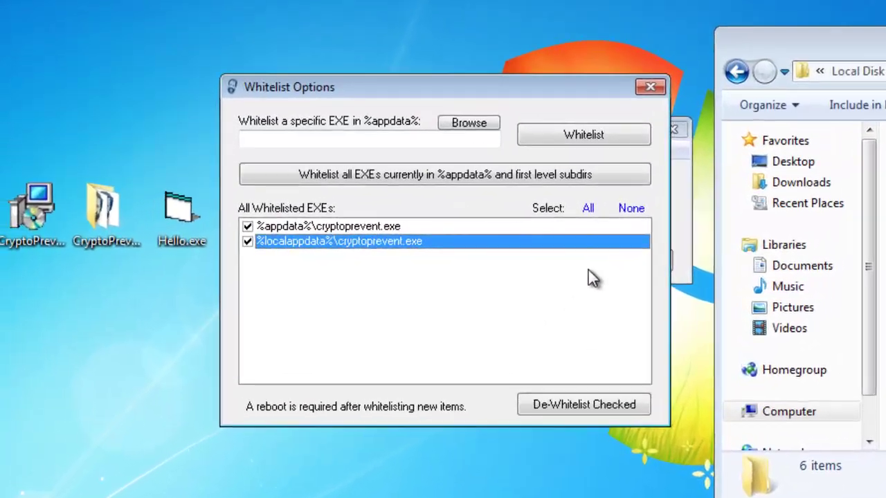
{"action": "left_click", "coordinate": [574, 404]}
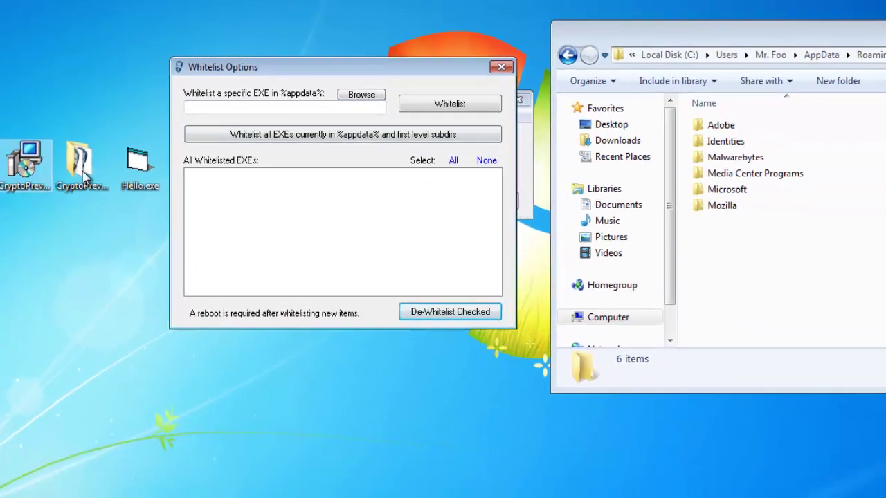
Copy Hello.exe from the desktop into the Roaming folder, try to run it there and dismiss the resulting dialog
{"action": "left_click", "coordinate": [176, 239]}
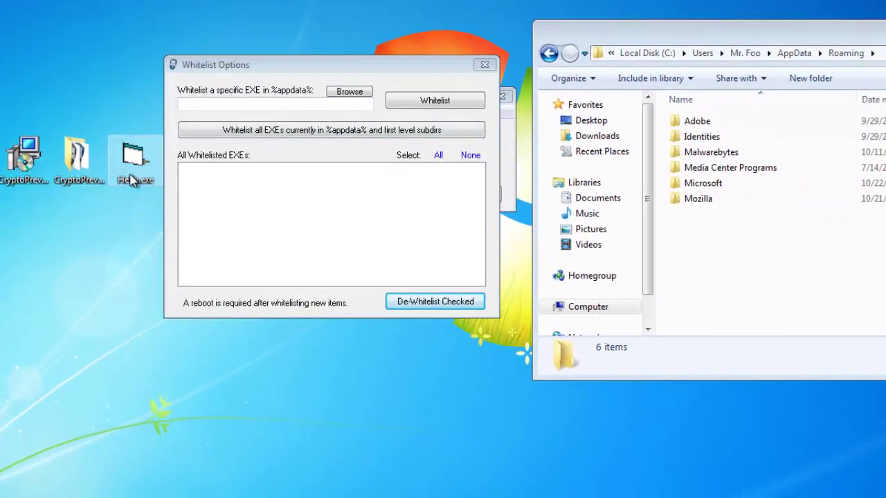
{"action": "left_click_drag", "start_coordinate": [132, 180], "coordinate": [728, 231]}
{"action": "left_click", "coordinate": [748, 236]}
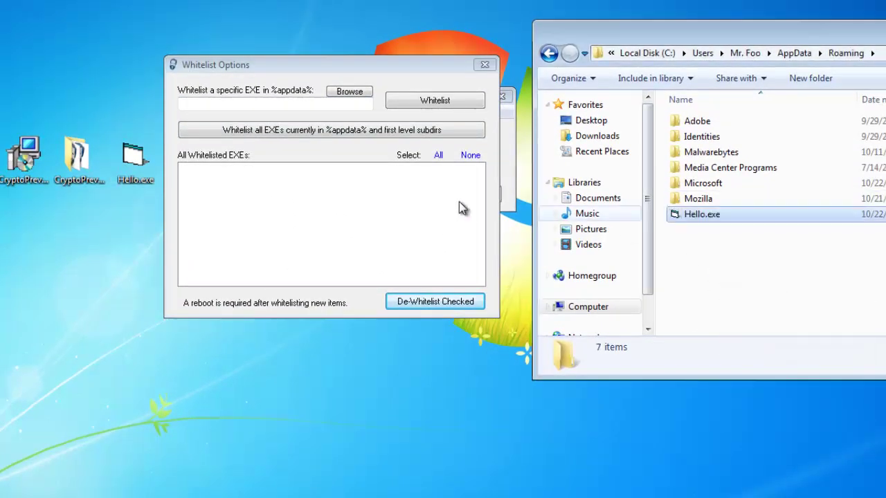
{"action": "double_click", "coordinate": [737, 216]}
{"action": "left_click", "coordinate": [646, 186]}
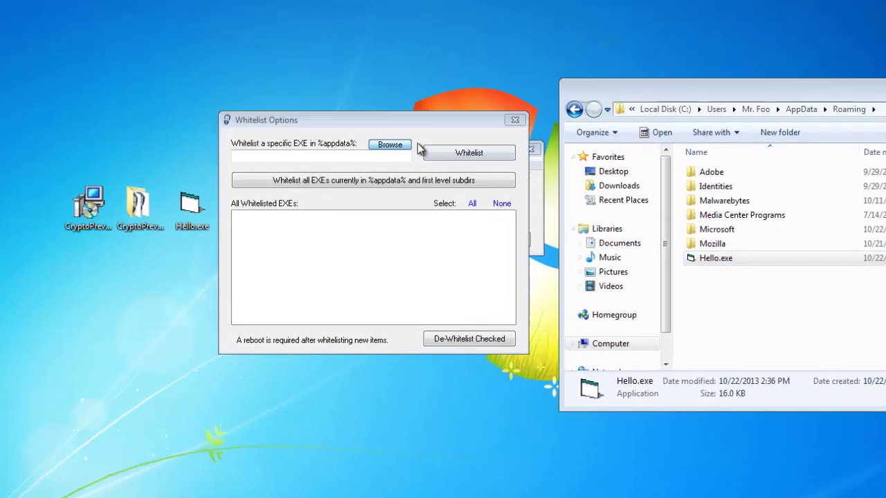
Whitelist Hello.exe from the Roaming folder and leave its %appdata% and %localappdata% entries unchecked
{"action": "left_click", "coordinate": [349, 91]}
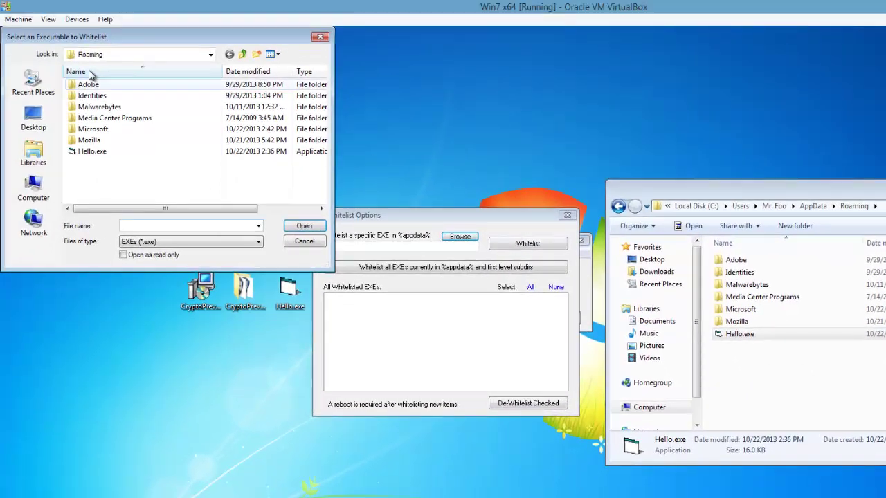
{"action": "left_click", "coordinate": [92, 151]}
{"action": "left_click", "coordinate": [304, 226]}
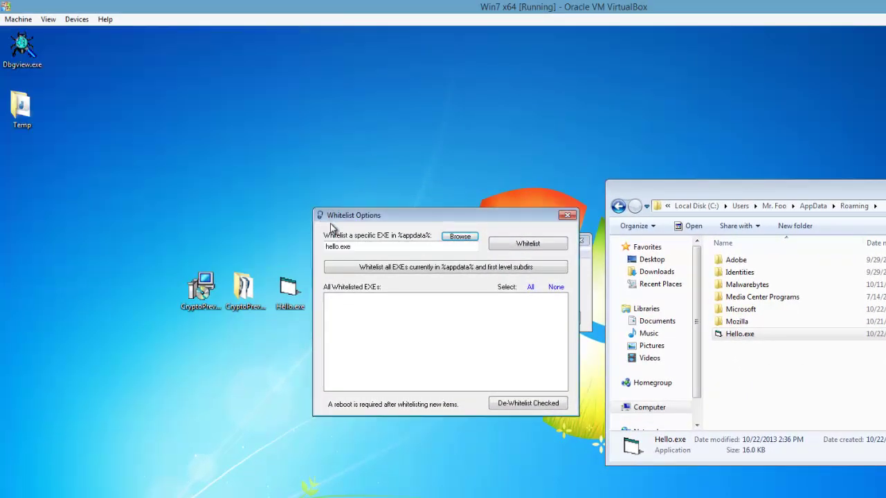
{"action": "left_click", "coordinate": [510, 246]}
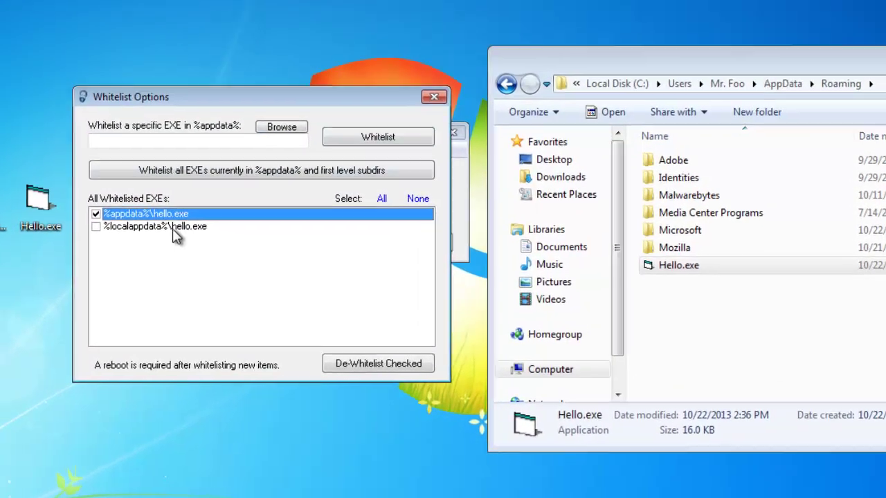
{"action": "left_click", "coordinate": [173, 229]}
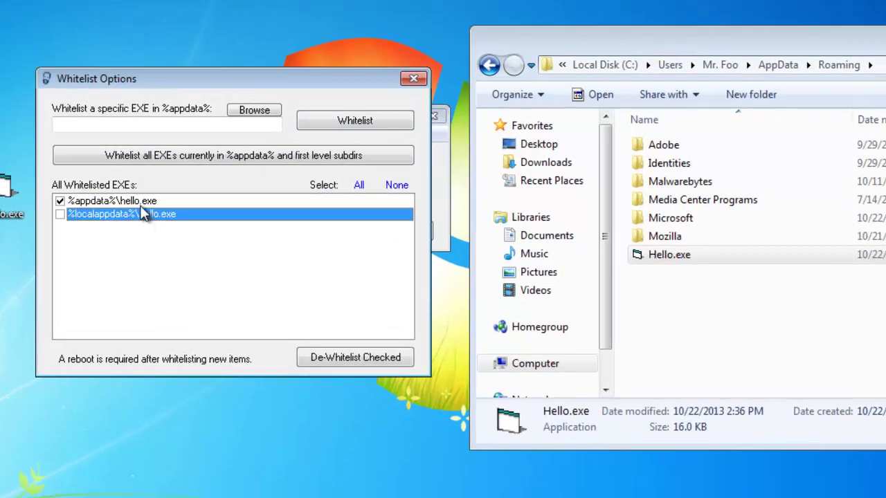
{"action": "left_click", "coordinate": [96, 214]}
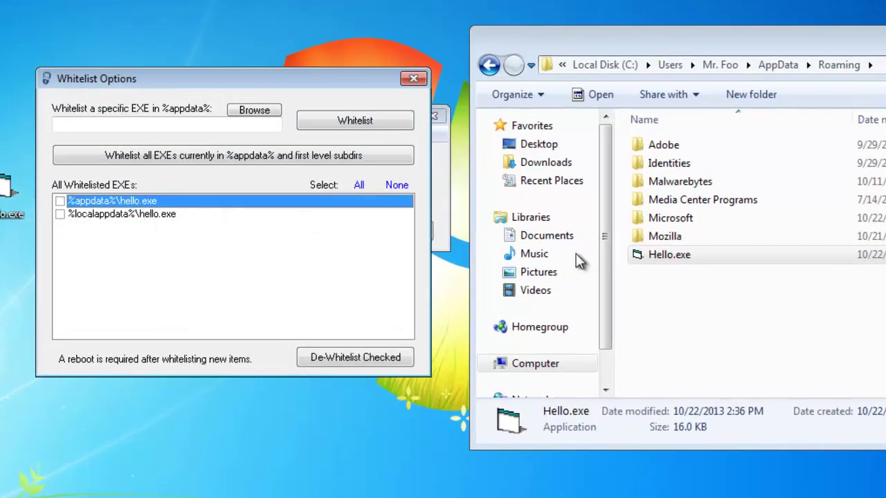
Try to run Hello.exe from the Roaming folder before rebooting, dismiss the dialog and close the Whitelist Options
{"action": "double_click", "coordinate": [657, 257]}
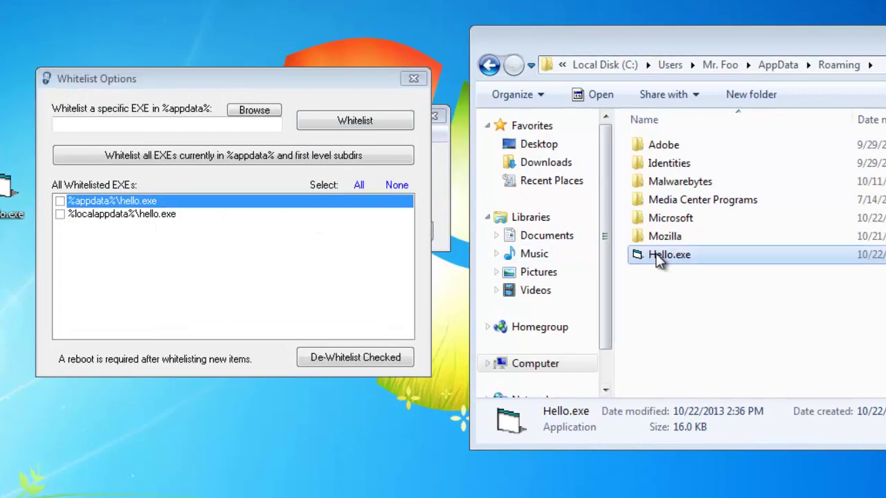
{"action": "left_click", "coordinate": [604, 216]}
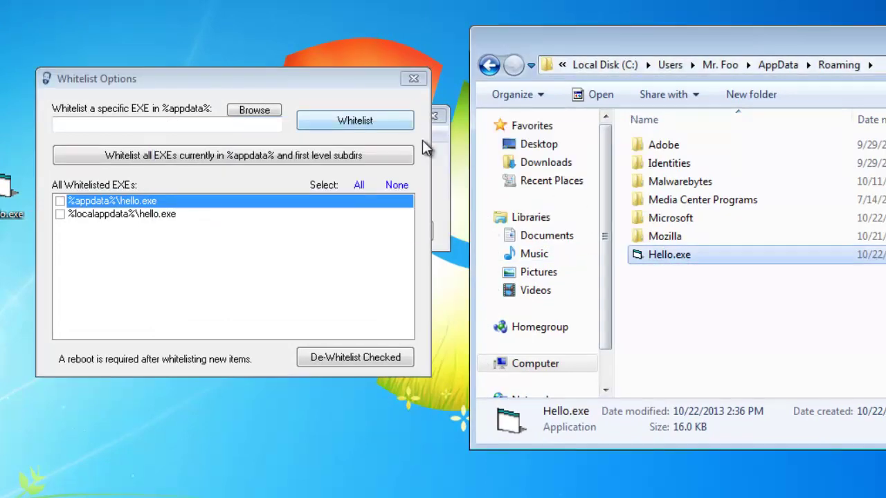
{"action": "left_click", "coordinate": [413, 79]}
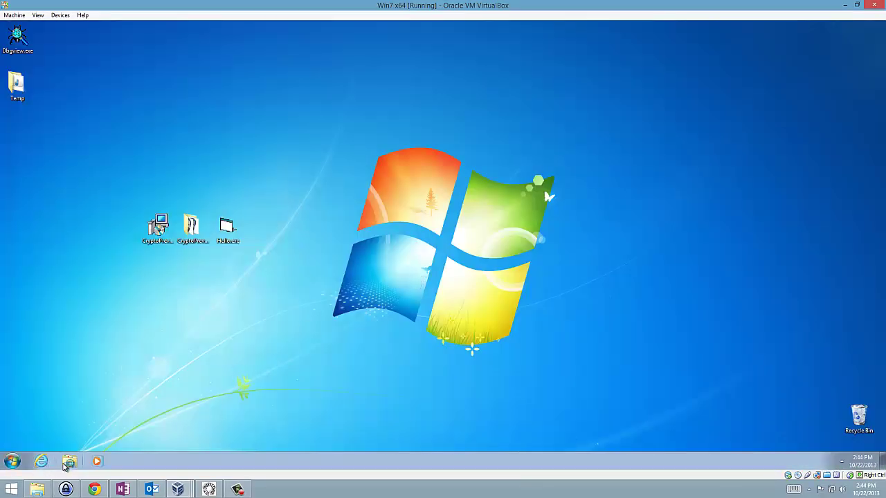
Open the %appdata% folder in Windows Explorer, run Hello.exe from it and dismiss its message
{"action": "left_click", "coordinate": [69, 461]}
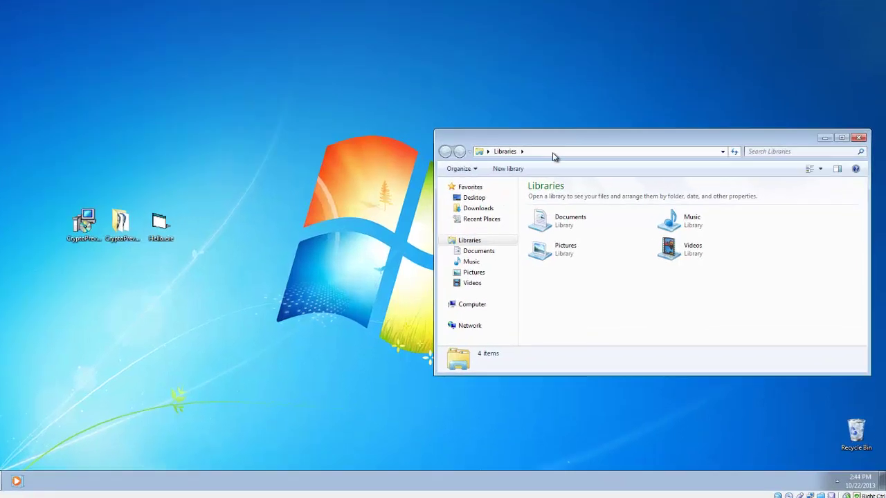
{"action": "left_click", "coordinate": [552, 153]}
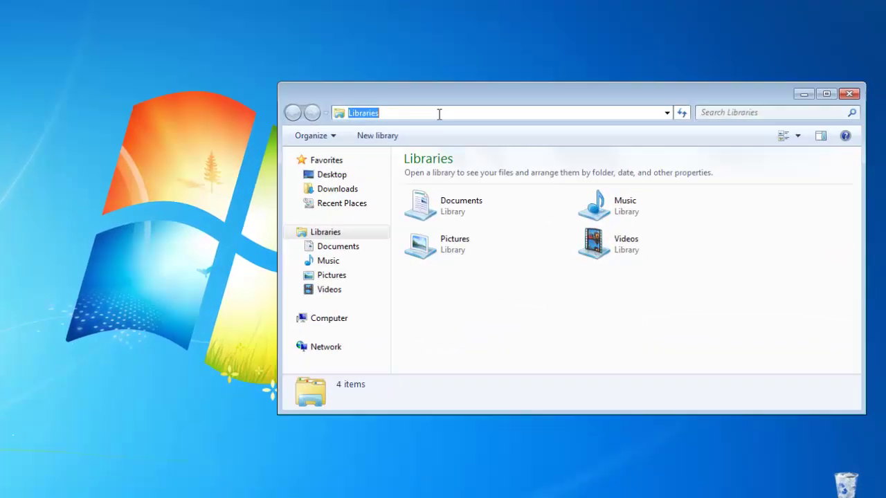
{"action": "type", "text": "%appdata"}
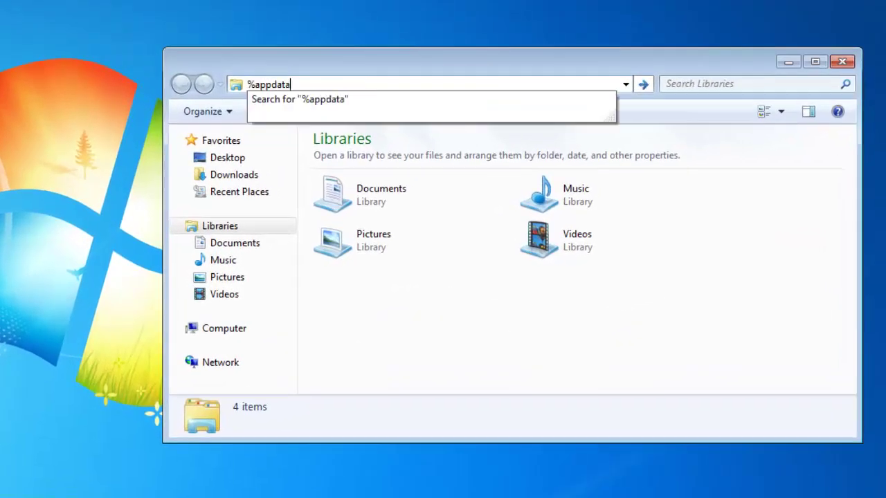
{"action": "type", "text": "%"}
{"action": "key", "text": "Return"}
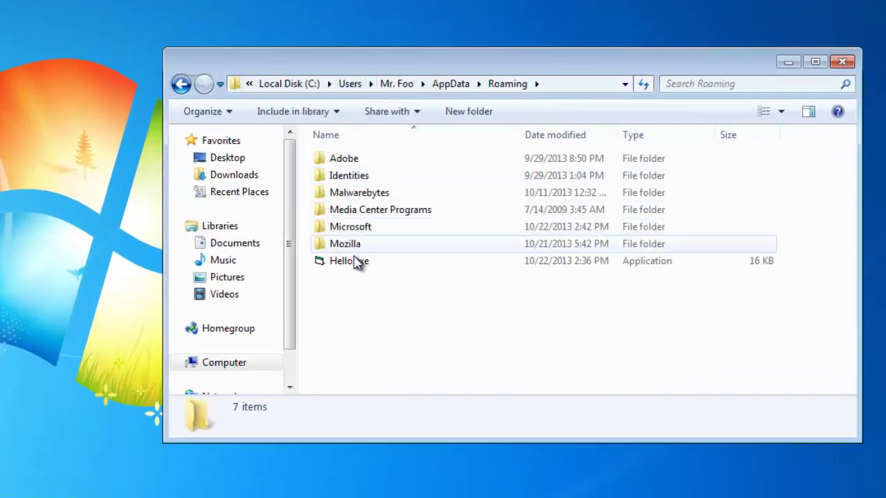
{"action": "double_click", "coordinate": [352, 265]}
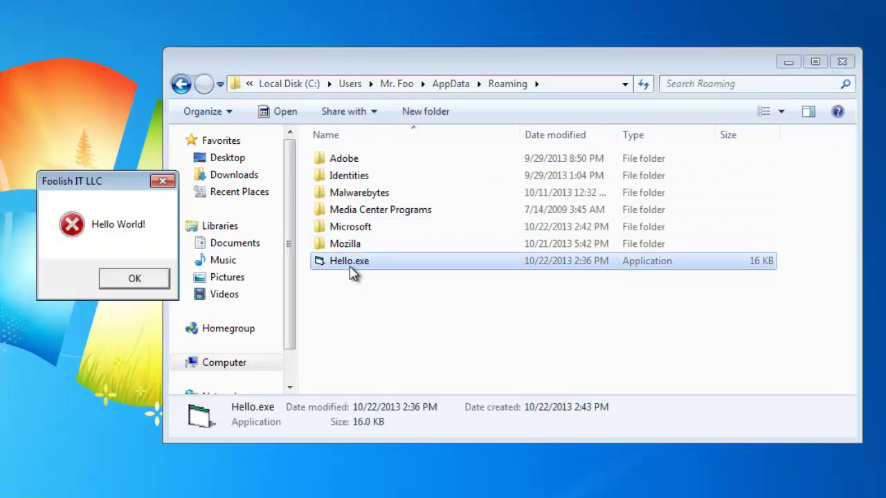
{"action": "left_click", "coordinate": [135, 279]}
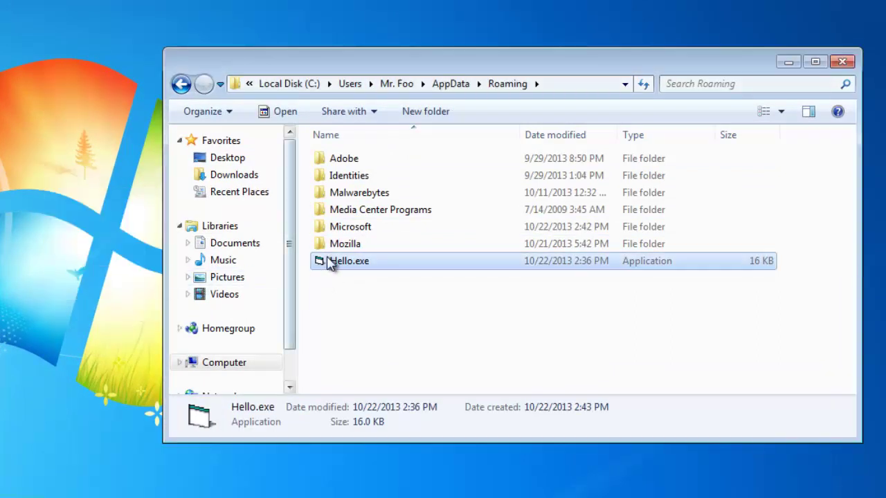
{"action": "right_click", "coordinate": [331, 266]}
{"action": "left_click", "coordinate": [366, 489]}
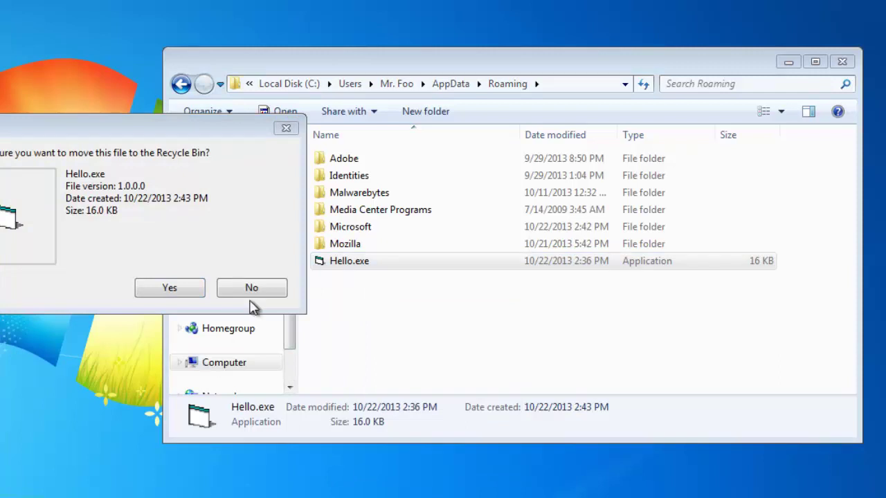
{"action": "left_click", "coordinate": [253, 286]}
Rename Hello.exe in the Roaming folder to Hello.1exe and confirm the extension change
{"action": "right_click", "coordinate": [352, 265]}
{"action": "key", "text": "m"}
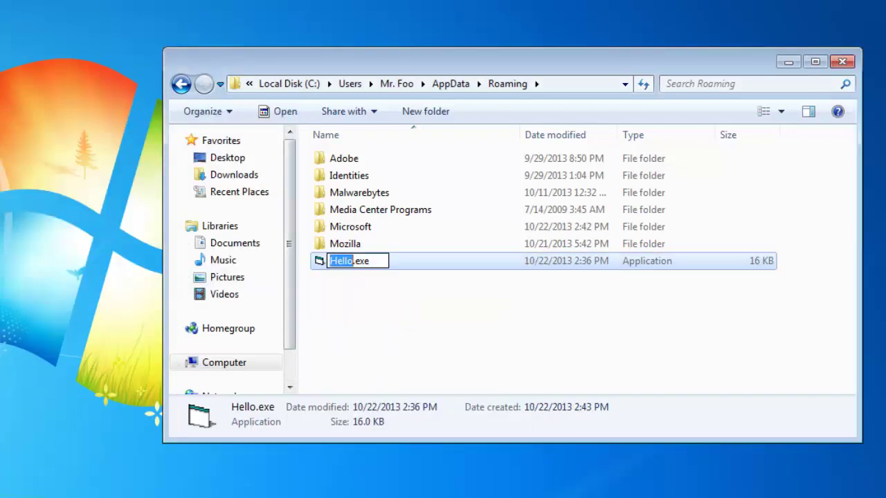
{"action": "key", "text": "Right"}
{"action": "key", "text": "Right"}
{"action": "type", "text": "1"}
{"action": "key", "text": "Return"}
{"action": "key", "text": "Return"}
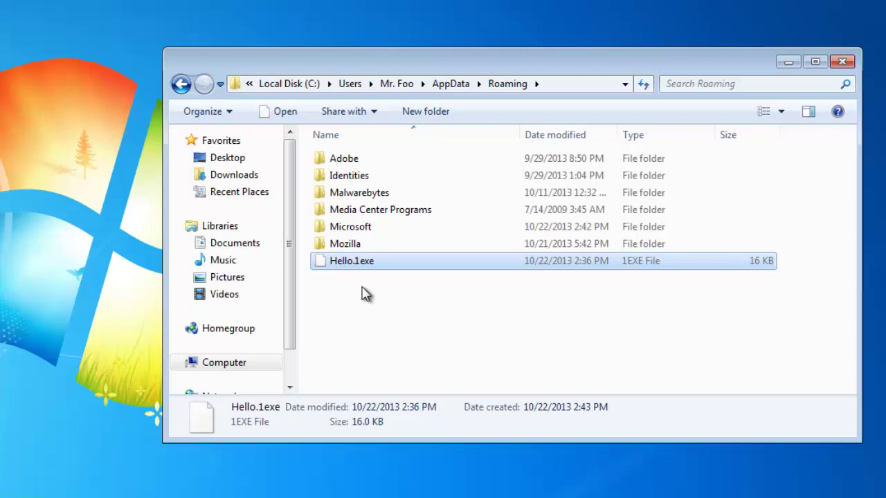
Rename Hello.1exe in the Roaming folder to Hello1.exe and confirm the extension change
{"action": "right_click", "coordinate": [364, 259]}
{"action": "left_click", "coordinate": [414, 443]}
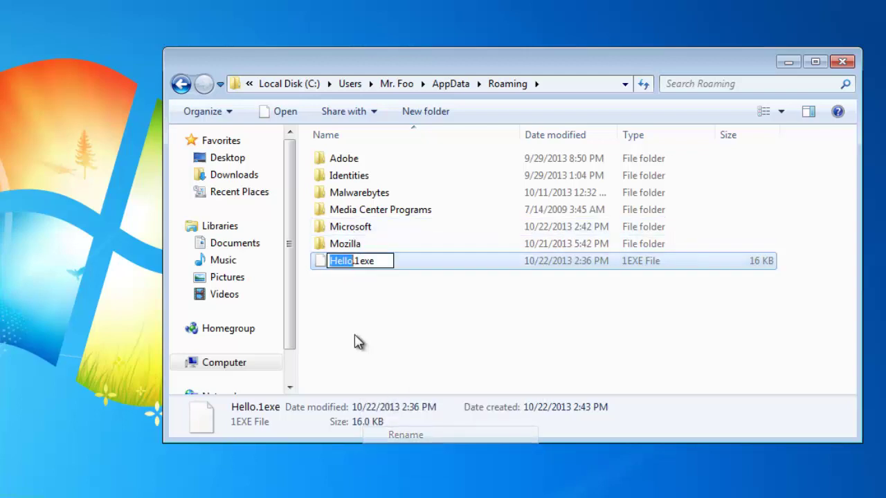
{"action": "left_click", "coordinate": [348, 259]}
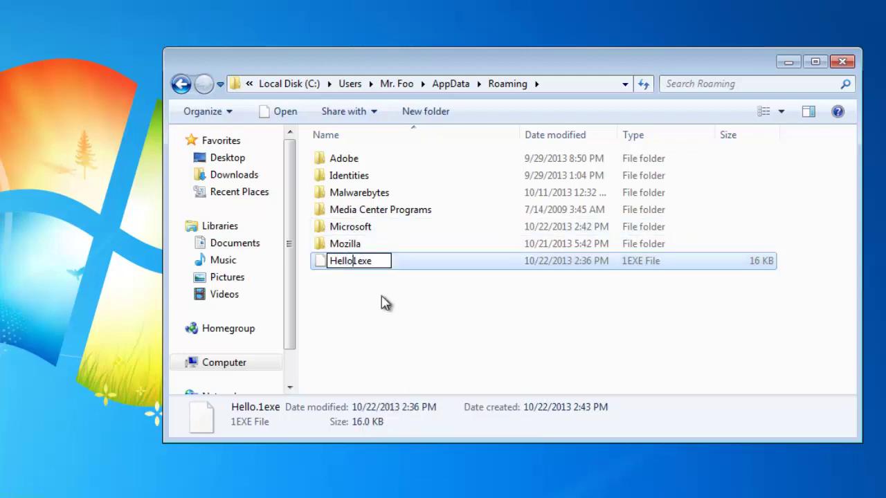
{"action": "type", "text": "."}
{"action": "key", "text": "Return"}
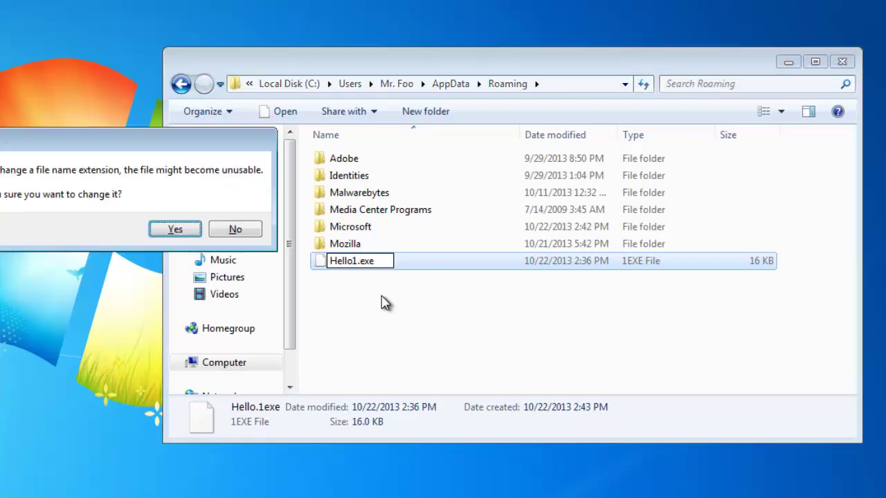
{"action": "key", "text": "Return"}
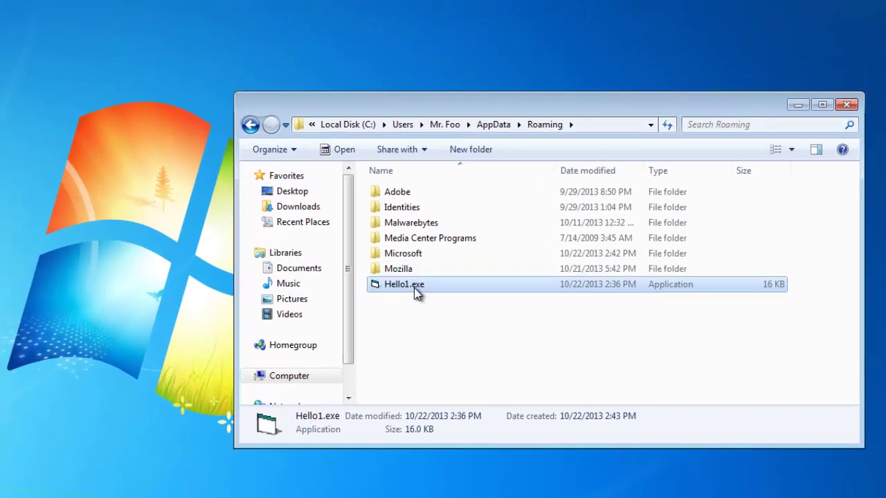
Try to run Hello1.exe from the Roaming folder, dismiss the message, and delete the file
{"action": "double_click", "coordinate": [366, 264]}
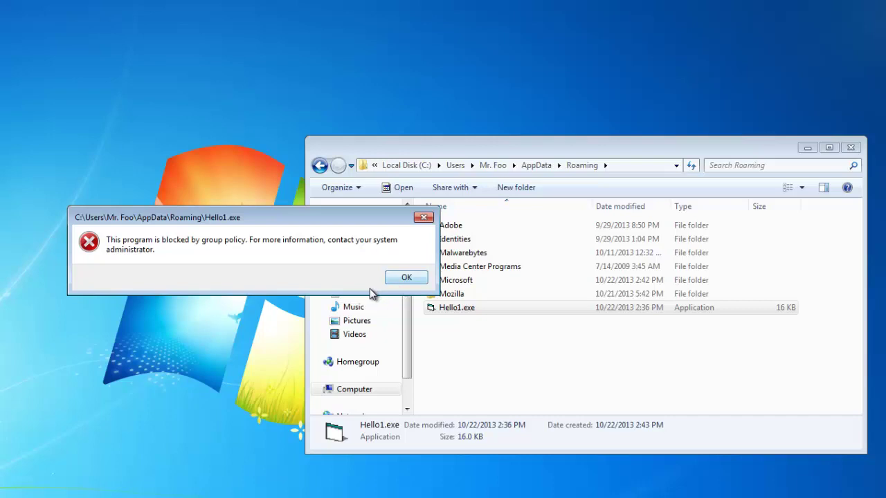
{"action": "left_click", "coordinate": [413, 279]}
{"action": "right_click", "coordinate": [435, 309]}
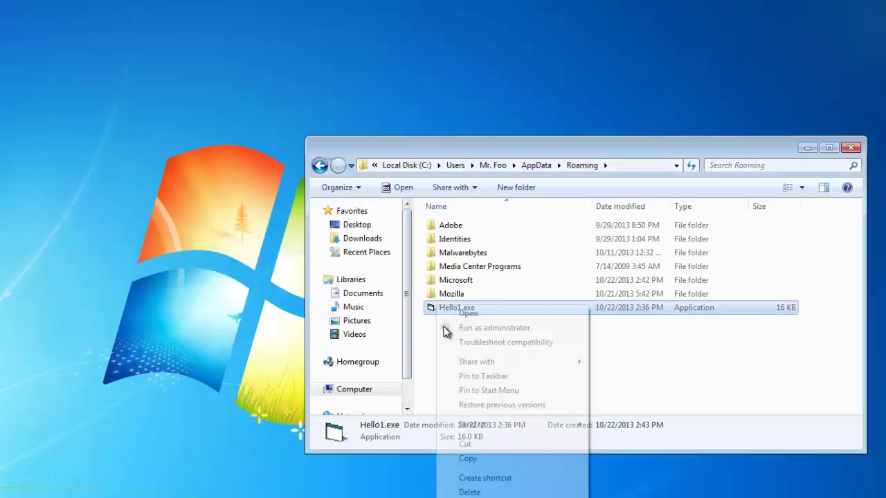
{"action": "left_click", "coordinate": [457, 490]}
{"action": "left_click", "coordinate": [308, 331]}
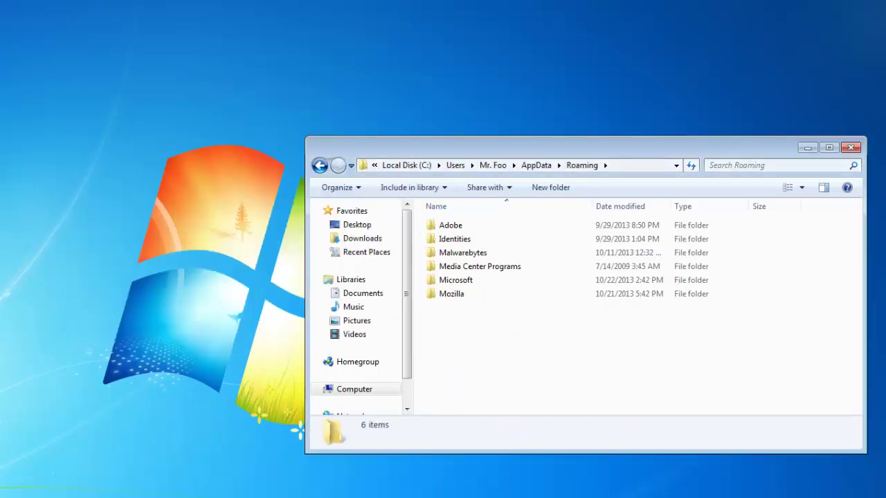
Launch CryptoPrevent.exe with administrator approval, dismiss its About window and open the Whitelist Options
{"action": "double_click", "coordinate": [492, 238]}
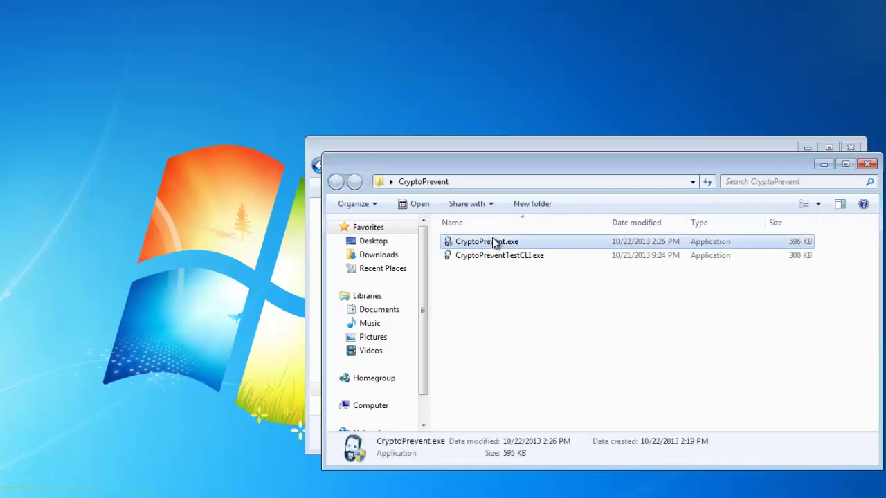
{"action": "left_click", "coordinate": [654, 350]}
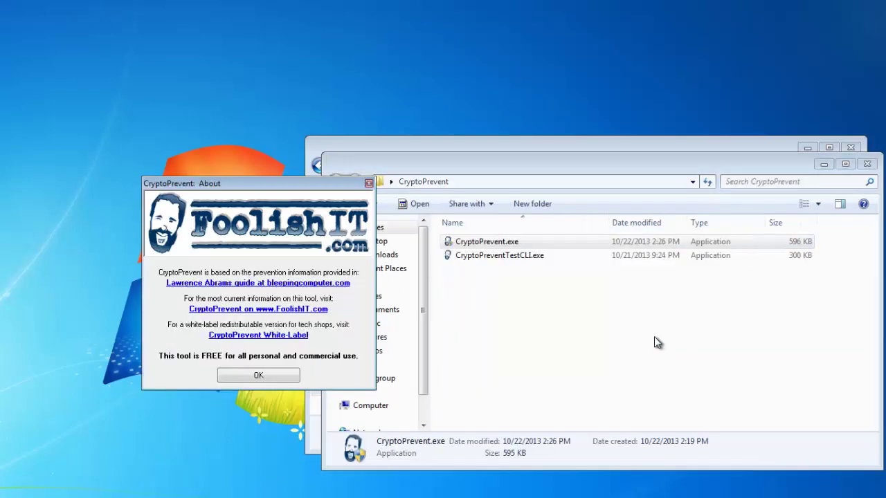
{"action": "left_click", "coordinate": [275, 373]}
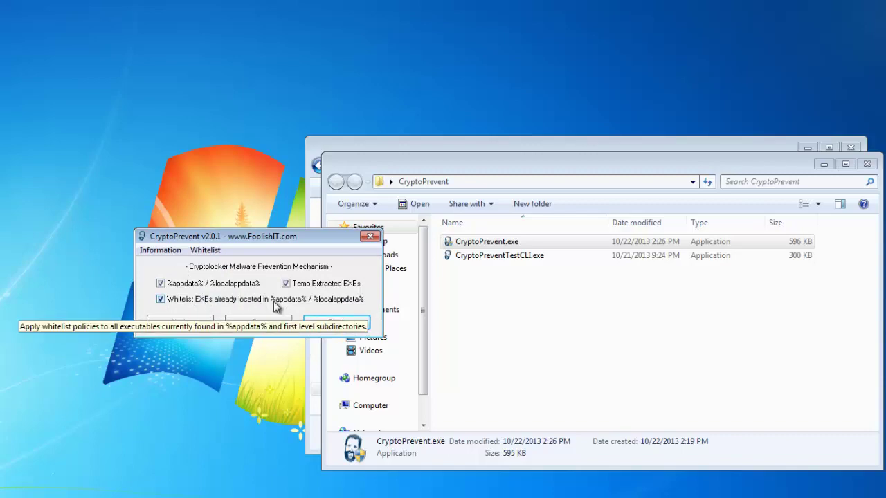
{"action": "left_click", "coordinate": [209, 251]}
{"action": "left_click", "coordinate": [239, 267]}
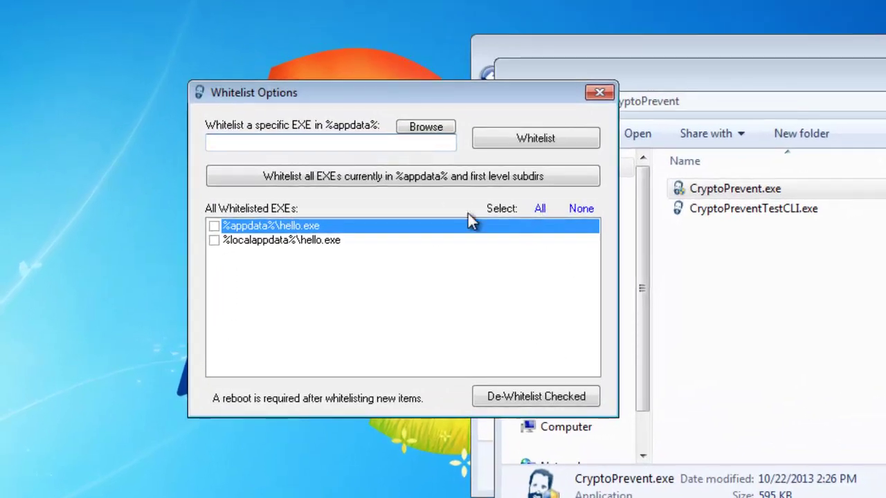
Whitelist all EXEs currently in %appdata% and first level subdirectories, then close the Whitelist Options and CryptoPrevent
{"action": "left_click", "coordinate": [551, 173]}
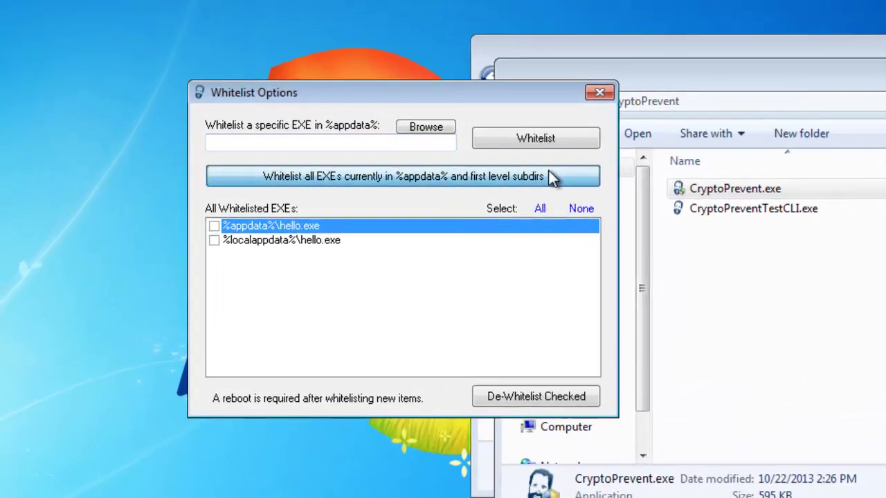
{"action": "left_click", "coordinate": [436, 297]}
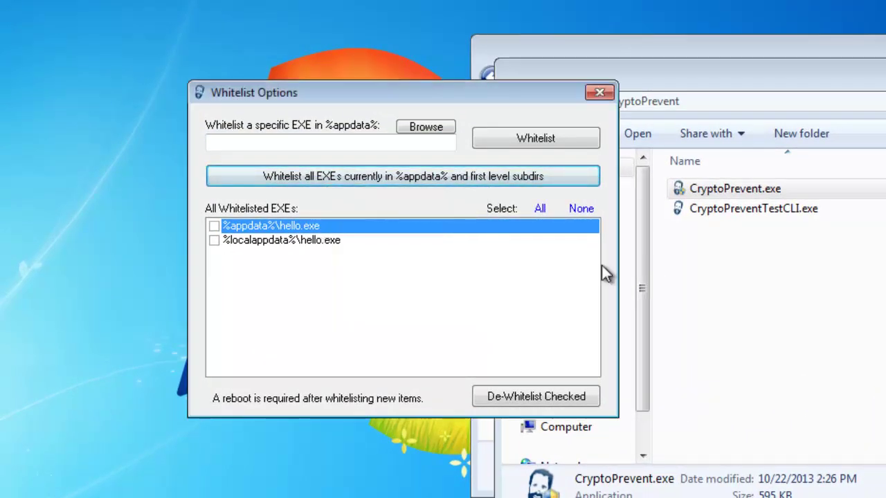
{"action": "left_click", "coordinate": [599, 92]}
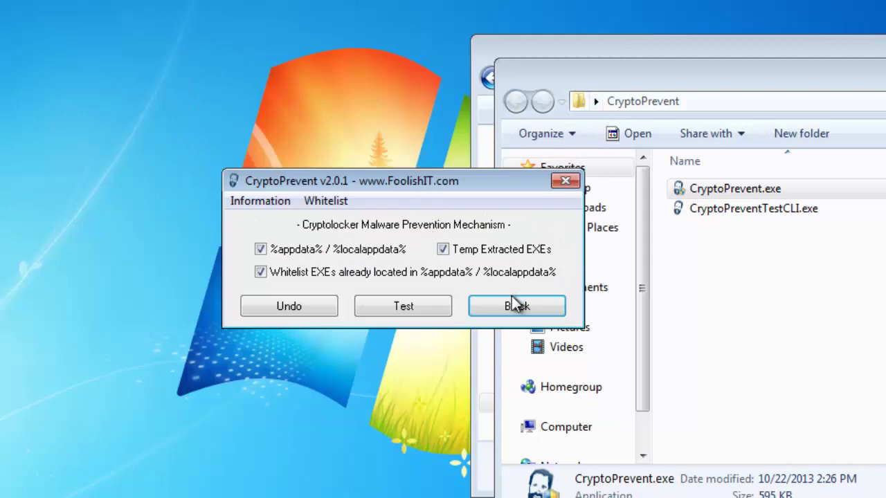
{"action": "left_click", "coordinate": [565, 182]}
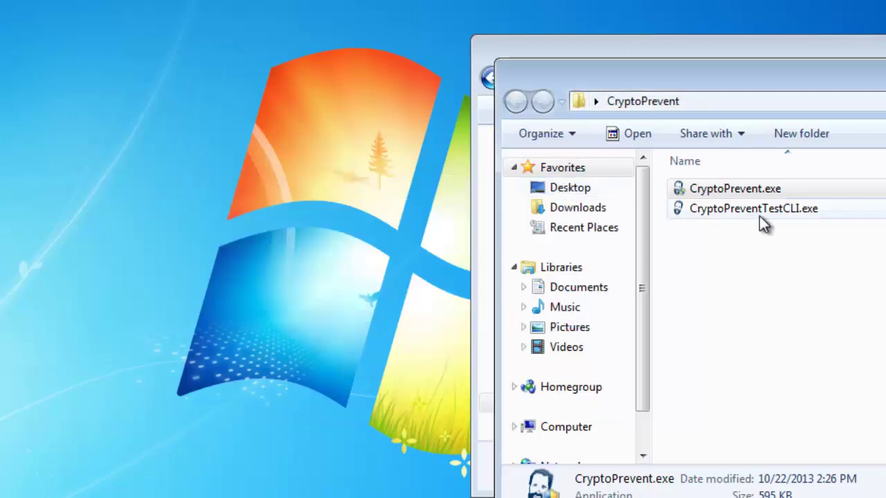
{"action": "left_click", "coordinate": [738, 45]}
{"action": "key", "text": "alt+F4"}
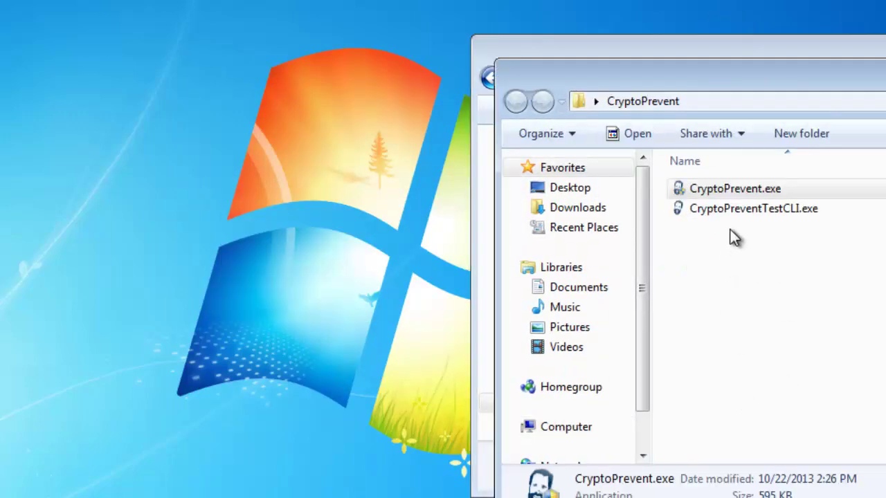
Open a command window in the CryptoPrevent folder that contains CryptoPreventTestCLI.exe
{"action": "left_click", "coordinate": [741, 205]}
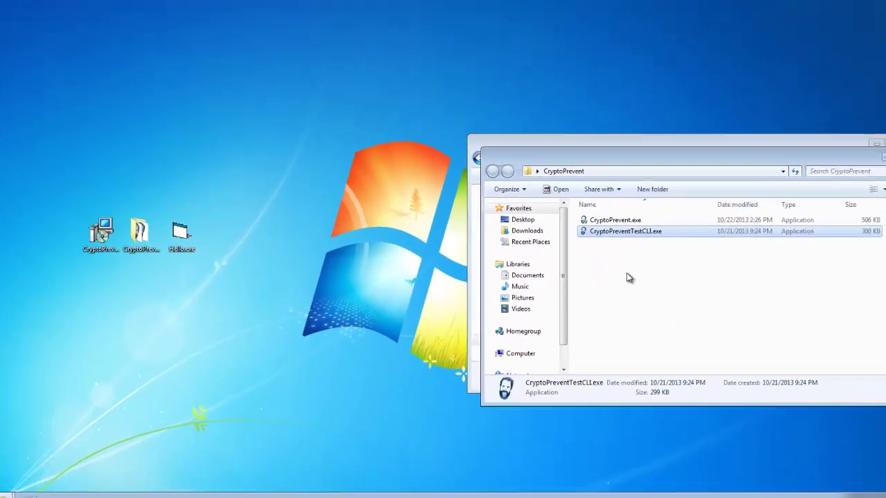
{"action": "left_click", "coordinate": [619, 288]}
{"action": "right_click", "coordinate": [618, 286], "text": "shift"}
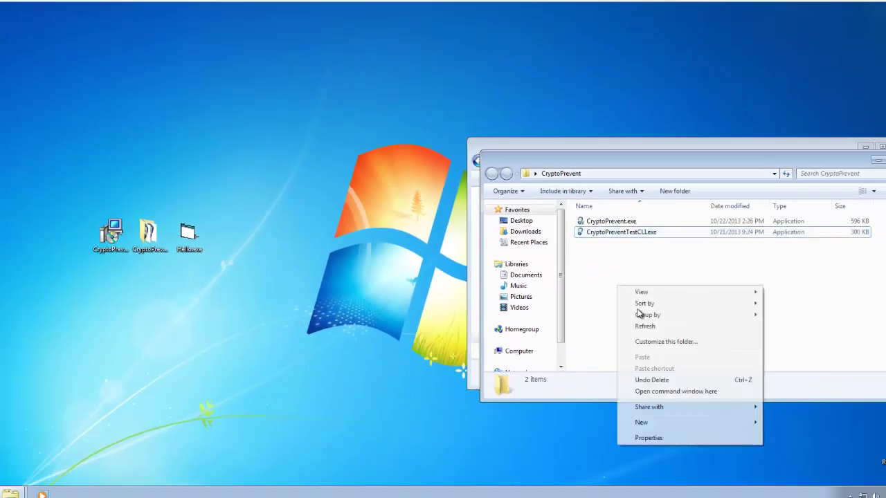
{"action": "left_click", "coordinate": [658, 393]}
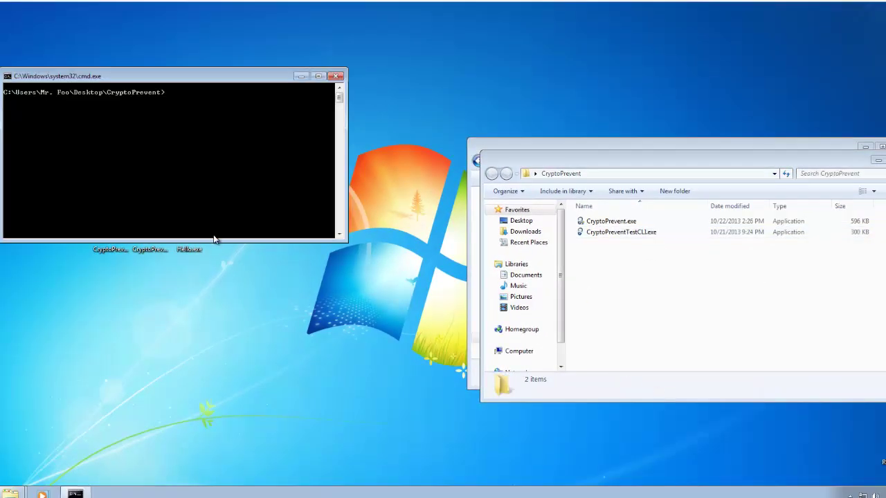
Run cryptopreventtestcli in the command window and output its return code with echo %errorlevel%
{"action": "type", "text": "c"}
{"action": "type", "text": "yptopreventtest"}
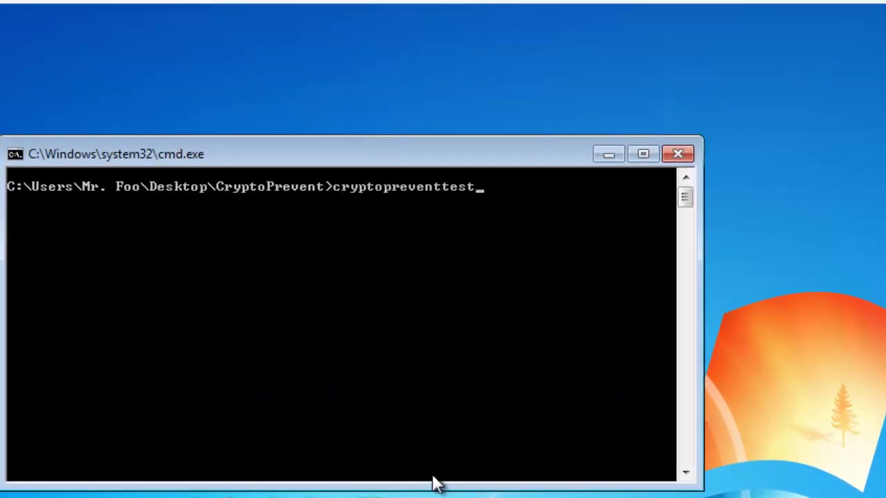
{"action": "type", "text": "cli"}
{"action": "key", "text": "Return"}
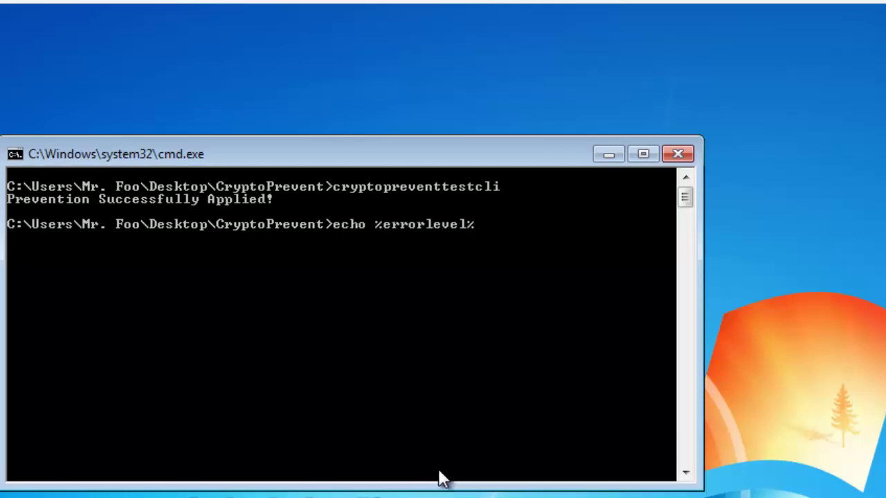
{"action": "key", "text": "Return"}
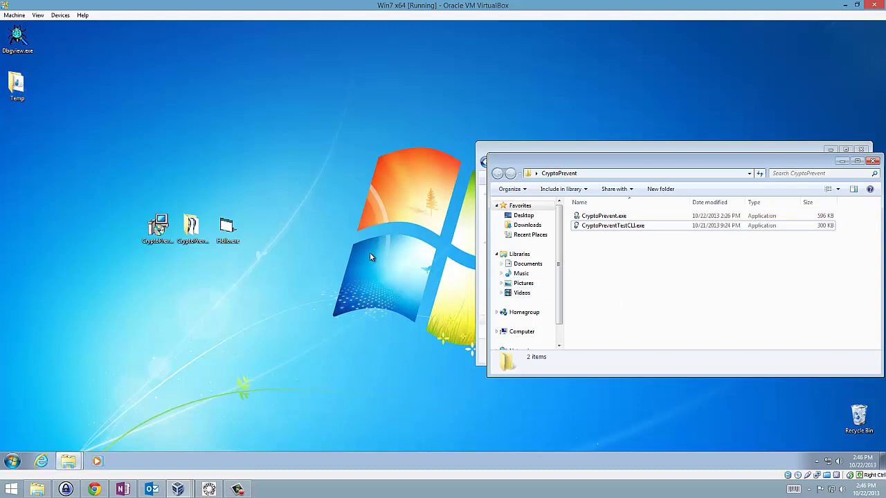
Install CryptoPrevent with the desktop installer, finish the setup, dismiss the About window and close the launched program
{"action": "double_click", "coordinate": [158, 228]}
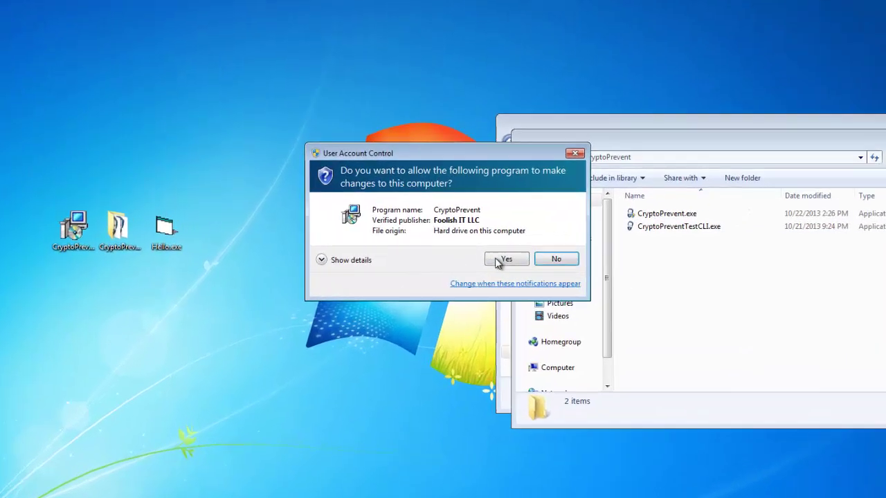
{"action": "left_click", "coordinate": [483, 250]}
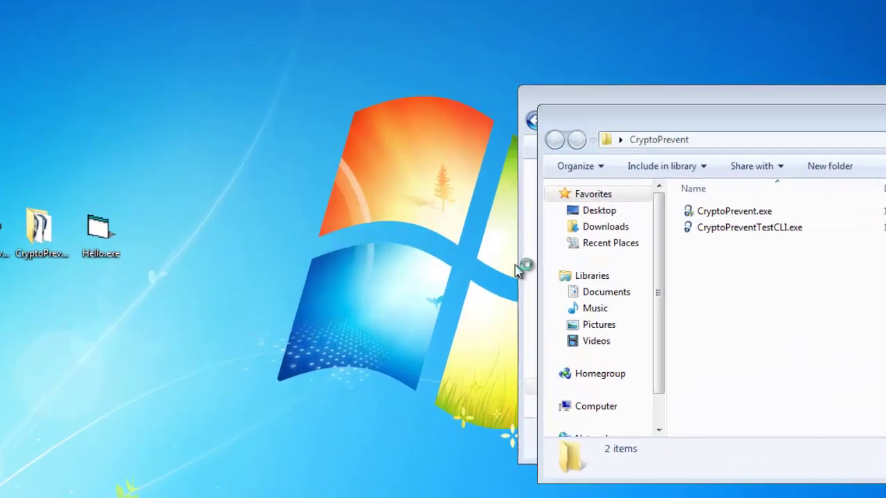
{"action": "left_click", "coordinate": [552, 379]}
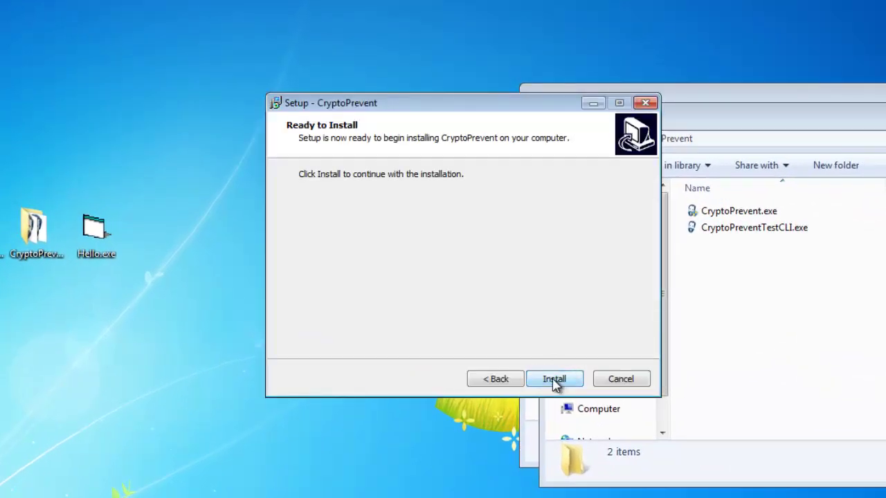
{"action": "left_click", "coordinate": [556, 379]}
{"action": "left_click", "coordinate": [554, 379]}
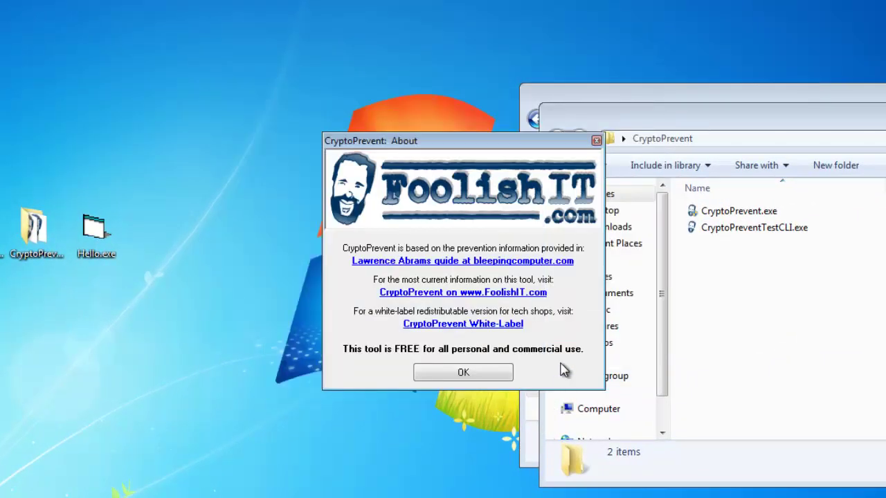
{"action": "left_click", "coordinate": [462, 372]}
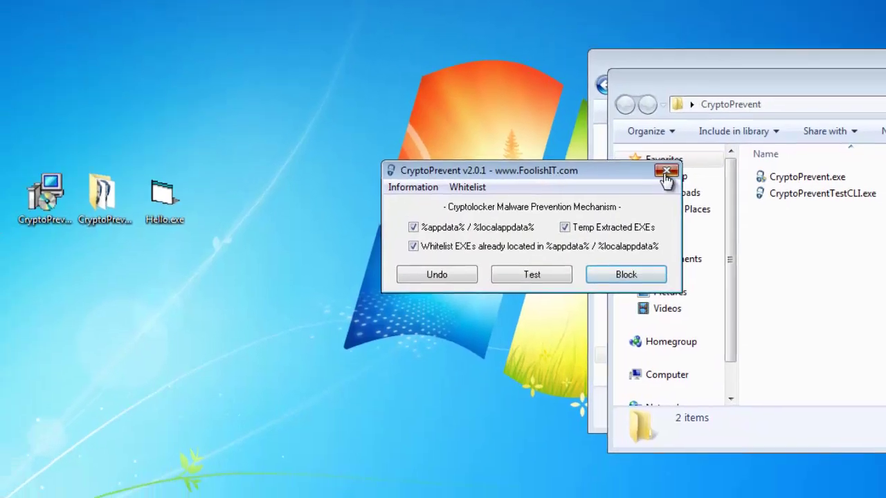
{"action": "left_click", "coordinate": [598, 204]}
Uninstall CryptoPrevent through its Foolish IT program group, allow the uninstaller and confirm the complete removal
{"action": "left_click", "coordinate": [21, 483]}
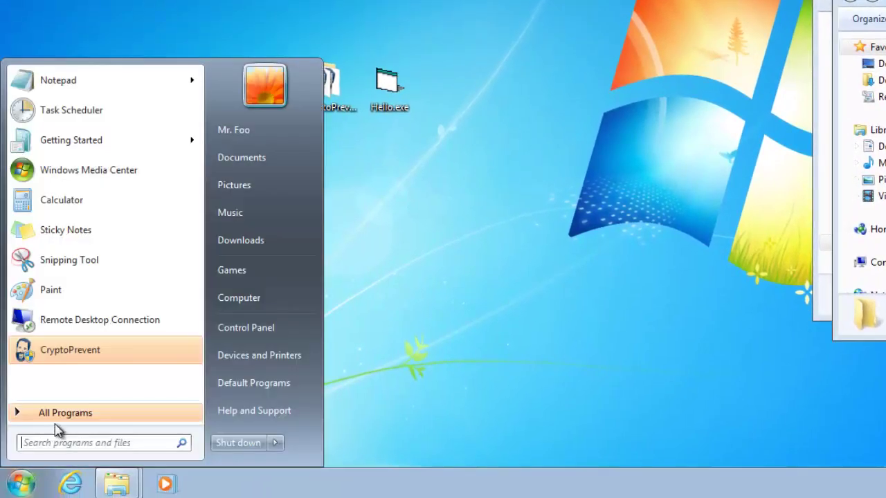
{"action": "left_click", "coordinate": [55, 414]}
{"action": "left_click", "coordinate": [47, 238]}
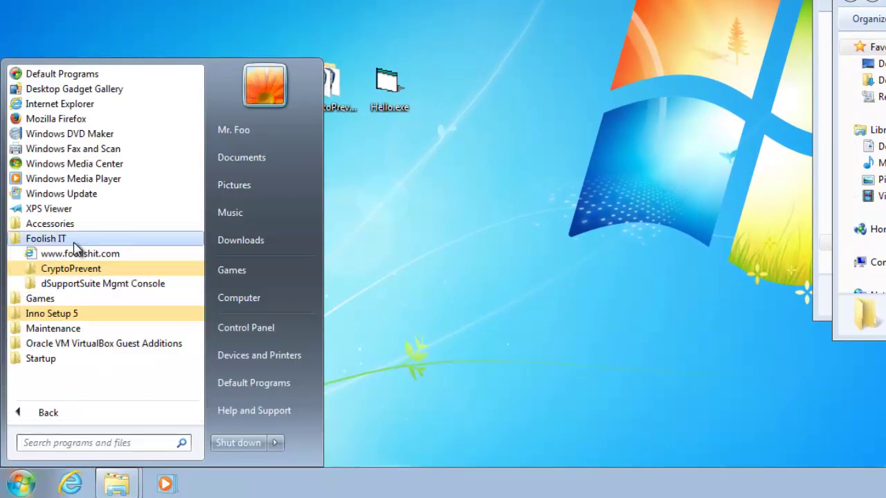
{"action": "left_click", "coordinate": [69, 270]}
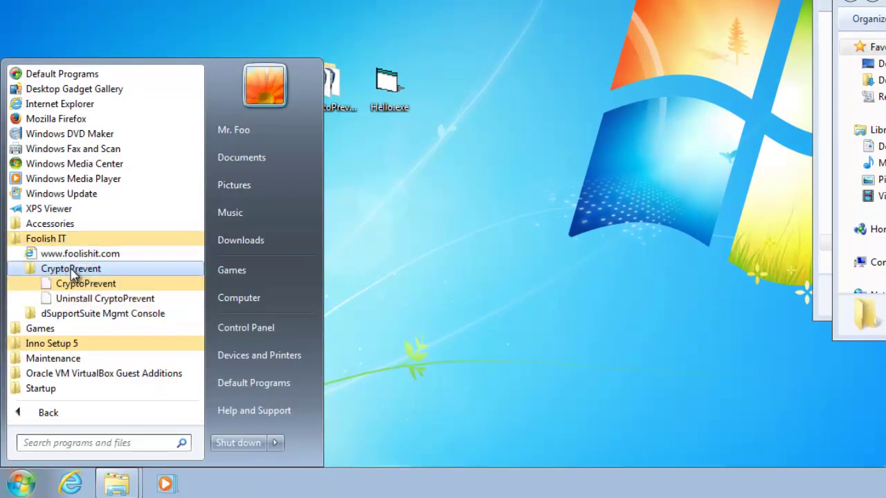
{"action": "left_click", "coordinate": [106, 301]}
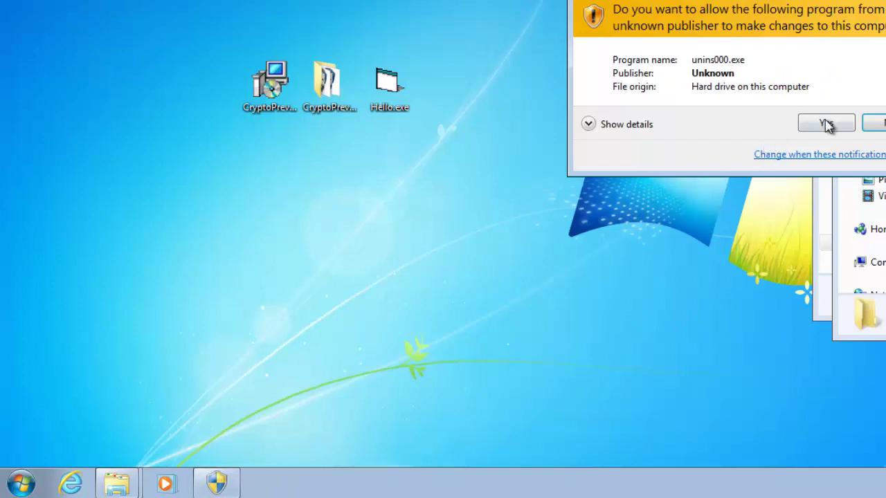
{"action": "left_click", "coordinate": [769, 123]}
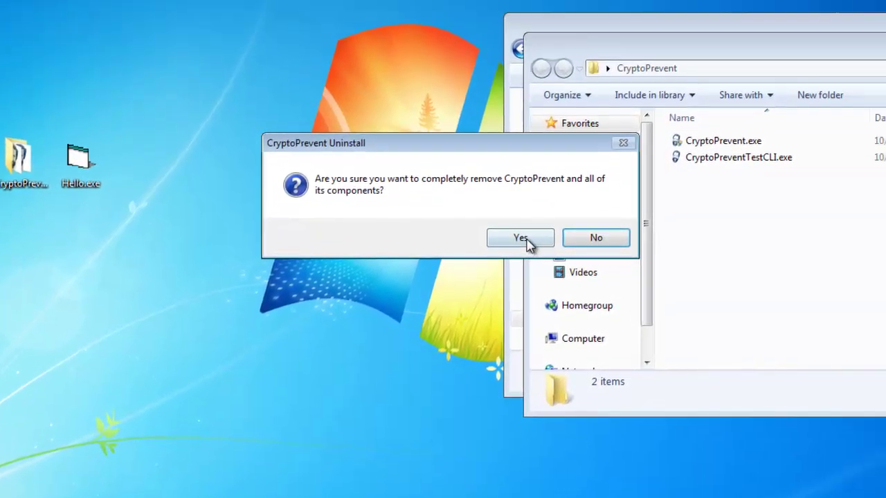
{"action": "left_click", "coordinate": [689, 199]}
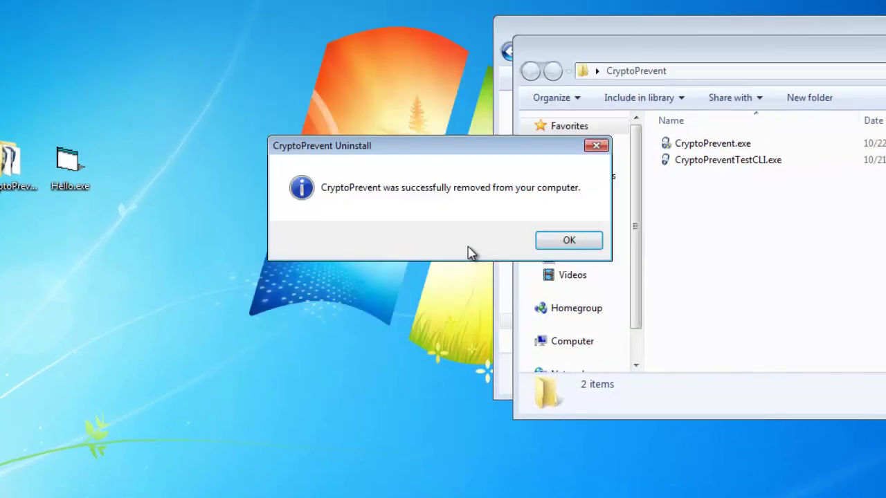
{"action": "left_click", "coordinate": [573, 239]}
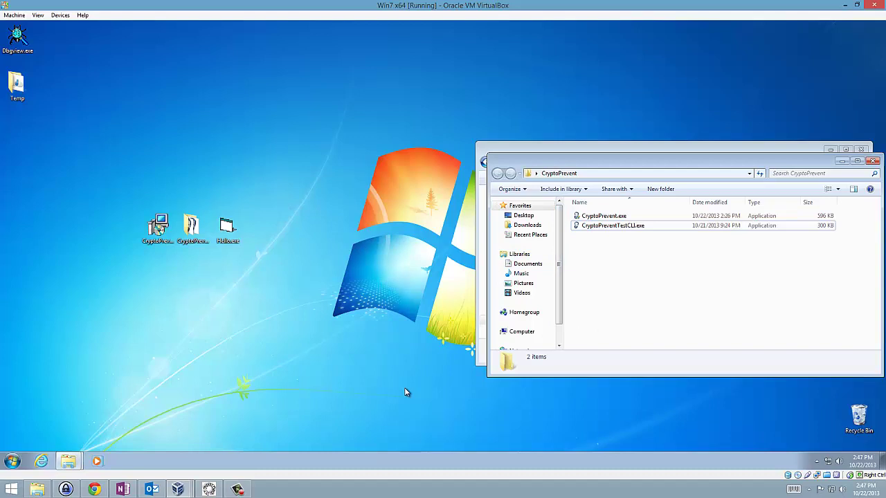
Launch the portable CryptoPrevent.exe, check the whitelisted EXEs in the Whitelist Options and close the program
{"action": "double_click", "coordinate": [605, 216]}
{"action": "left_click", "coordinate": [737, 291]}
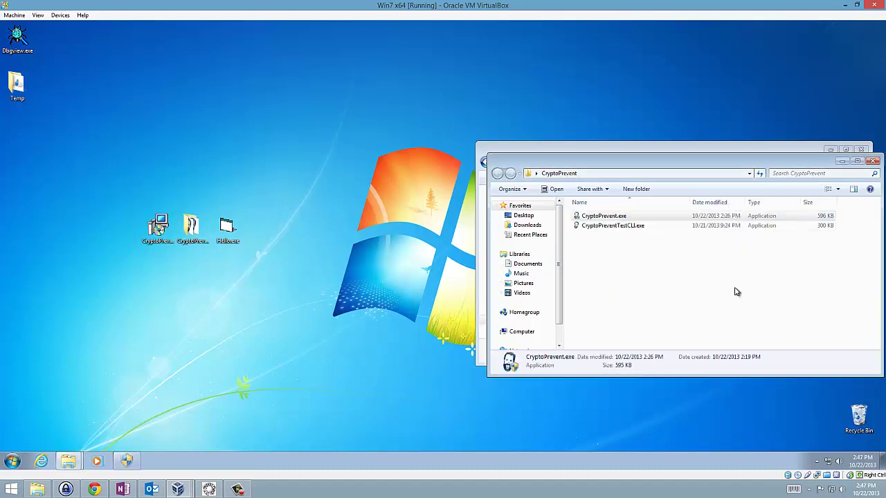
{"action": "left_click", "coordinate": [462, 309]}
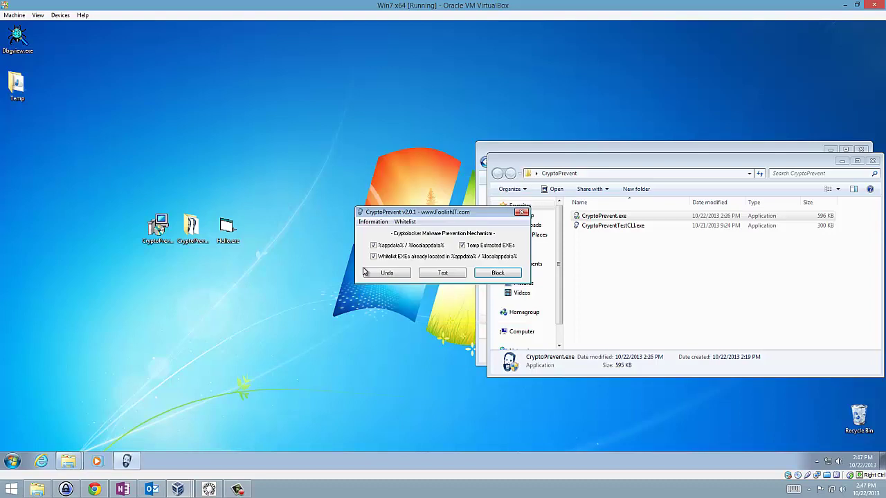
{"action": "left_click", "coordinate": [407, 222]}
{"action": "left_click", "coordinate": [416, 237]}
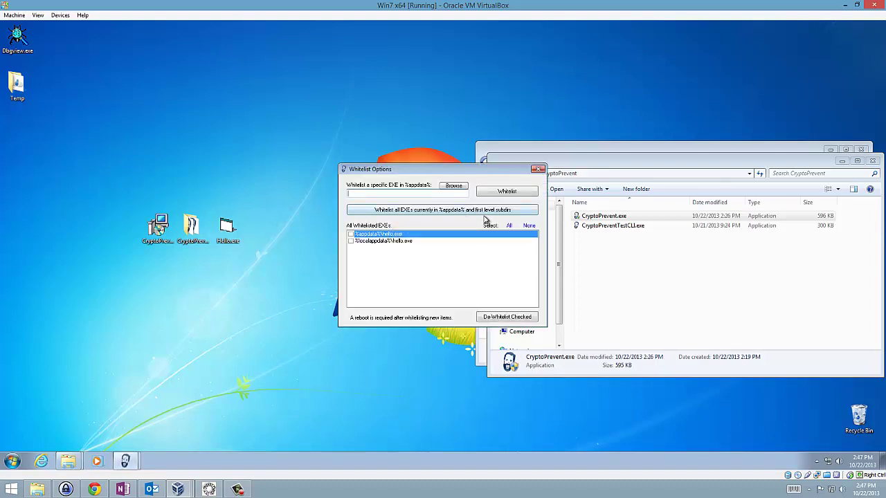
{"action": "left_click", "coordinate": [538, 171]}
{"action": "left_click", "coordinate": [523, 212]}
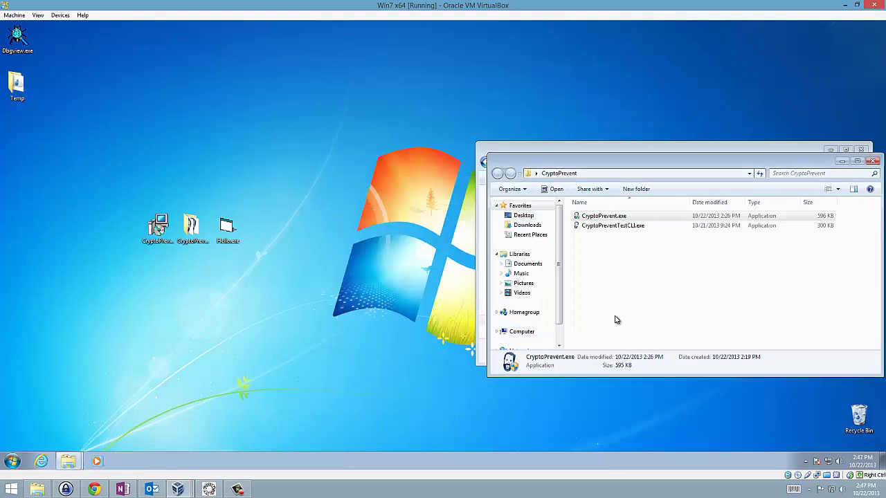
Empty the Recycle Bin in the virtual machine and confirm the permanent deletion
{"action": "right_click", "coordinate": [859, 423]}
{"action": "left_click", "coordinate": [839, 381]}
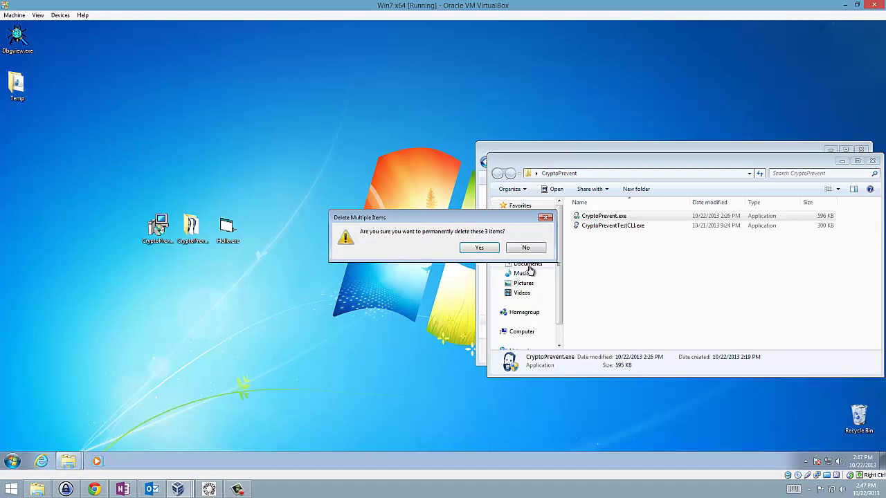
{"action": "left_click", "coordinate": [477, 248]}
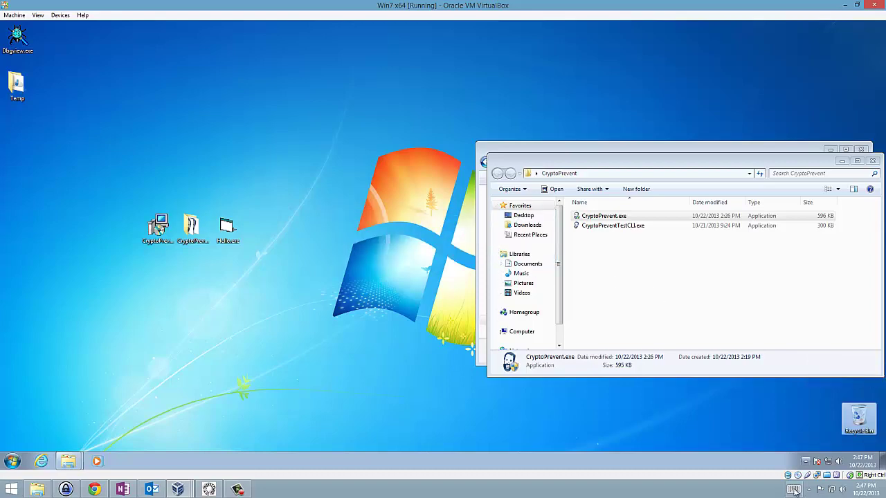